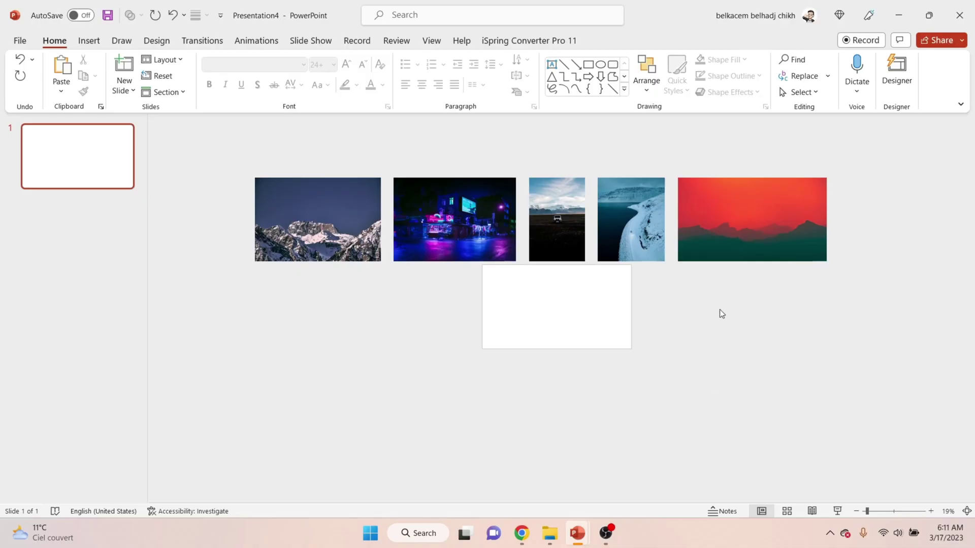
Step: Look over the five source photos lined up above the blank slide
left_click(748, 230)
left_click(642, 210)
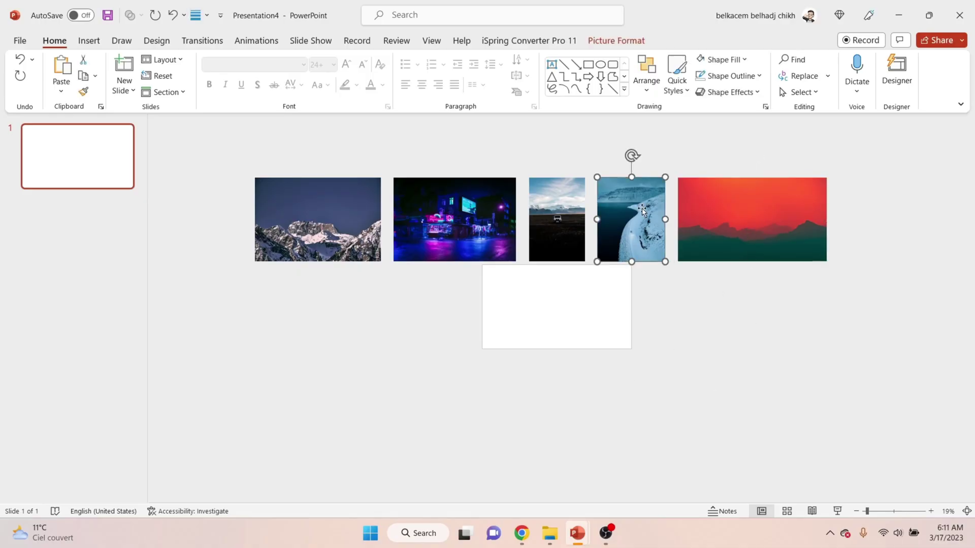
left_click(566, 219)
left_click(453, 231)
left_click(311, 223)
left_click(412, 240)
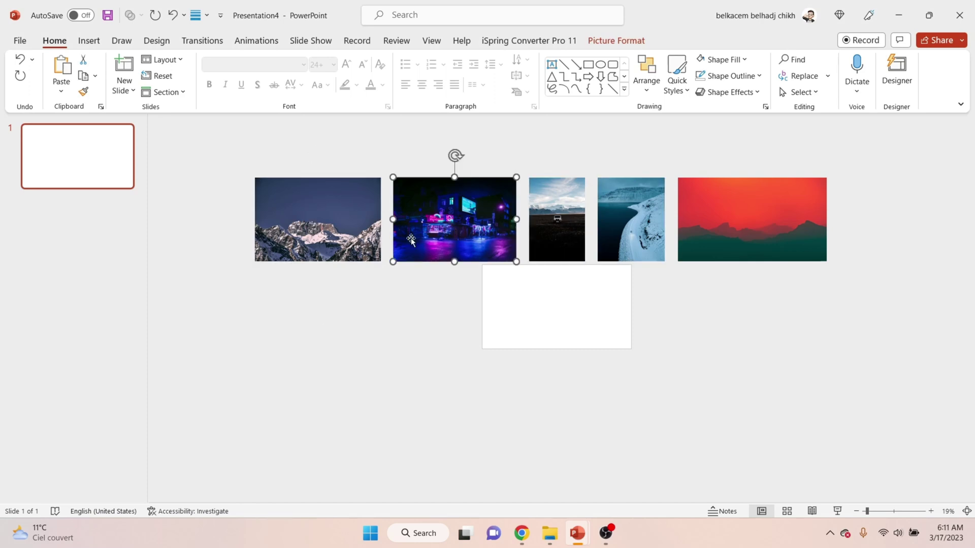
left_click(534, 214)
left_click(622, 216)
left_click(761, 224)
left_click(747, 343)
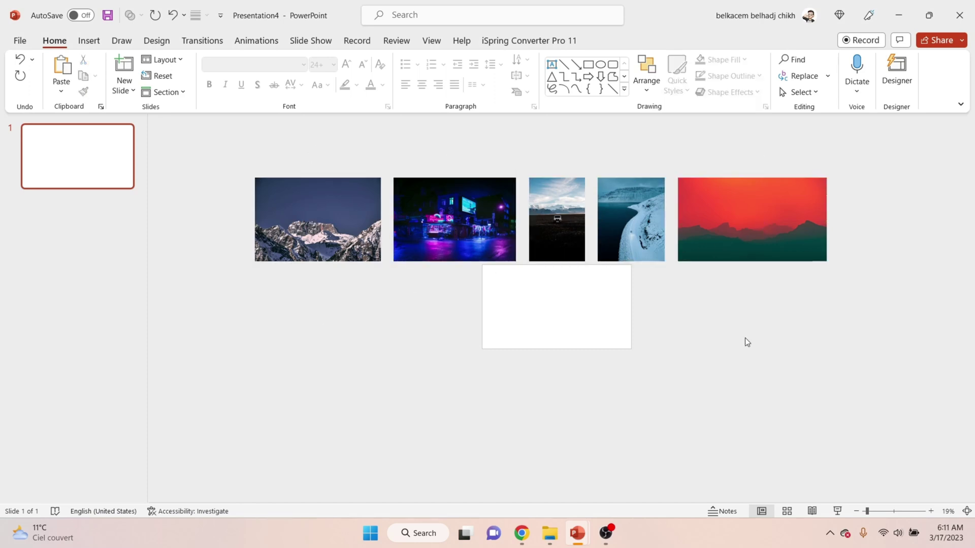
Step: Move the red mountain photo onto the slide and crop both sides to leave a strip about 1.49" wide
left_click(658, 230)
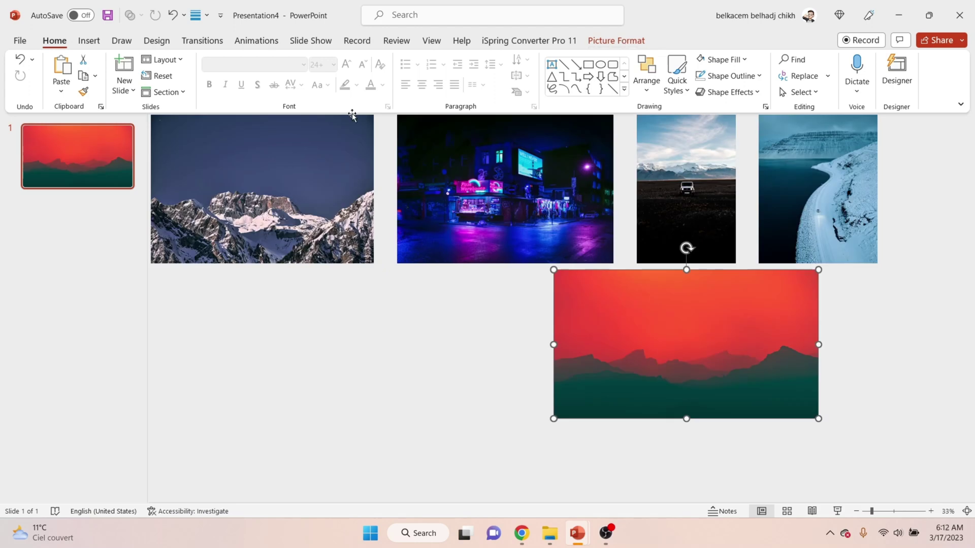
left_click(612, 42)
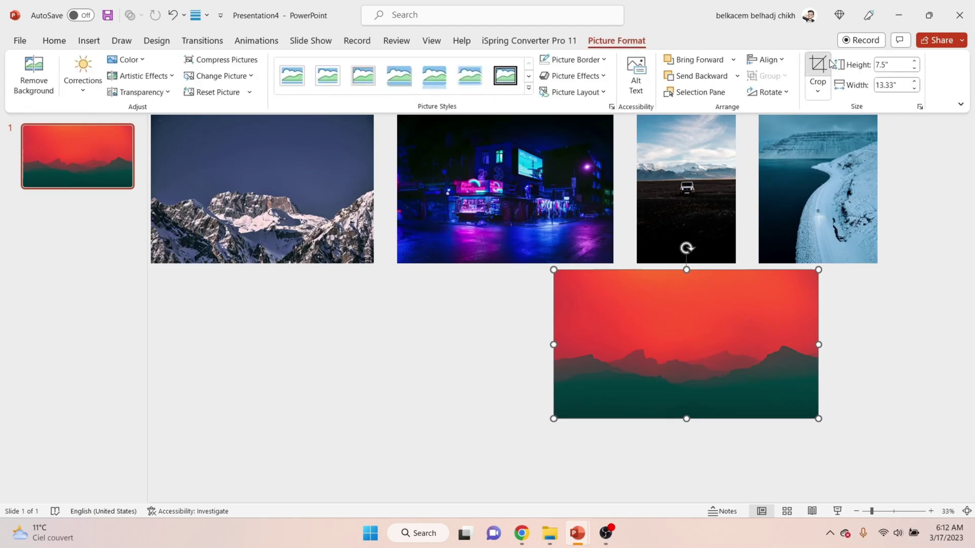
left_click(818, 71)
left_click_drag(817, 345, 716, 344)
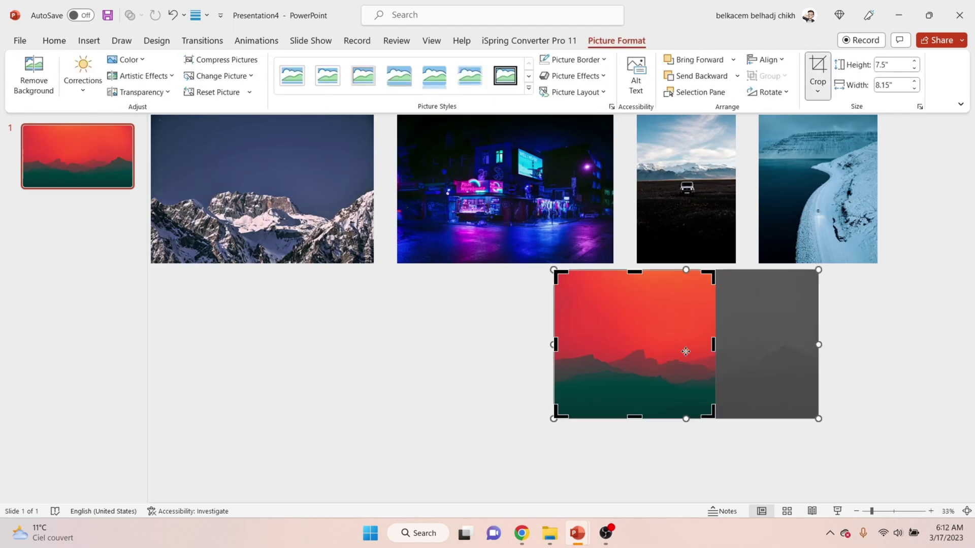
left_click_drag(559, 344, 698, 351)
left_click(845, 341)
left_click(708, 339)
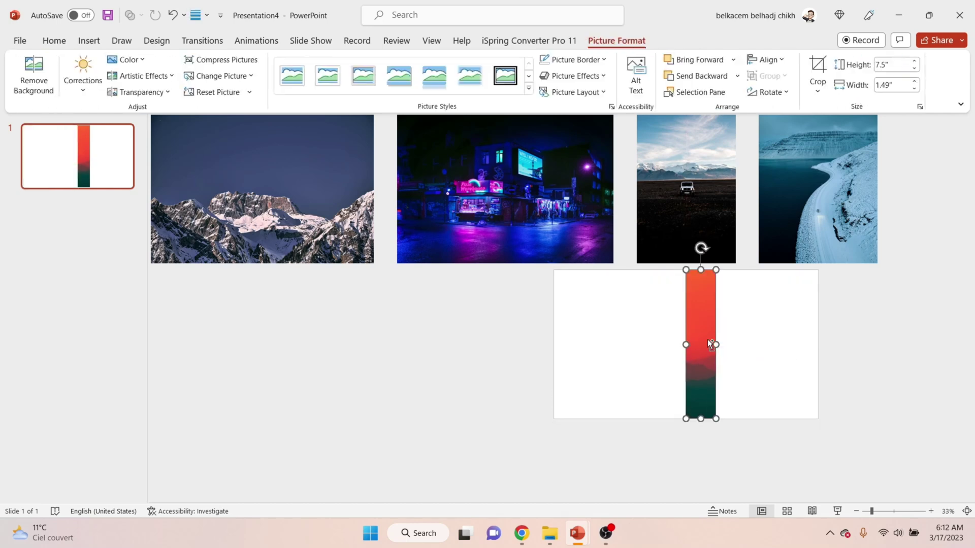
Step: Crop the red strip's upper and lower ends to a height of about 5.77"
scroll(708, 339, "up", 4)
left_click(819, 71)
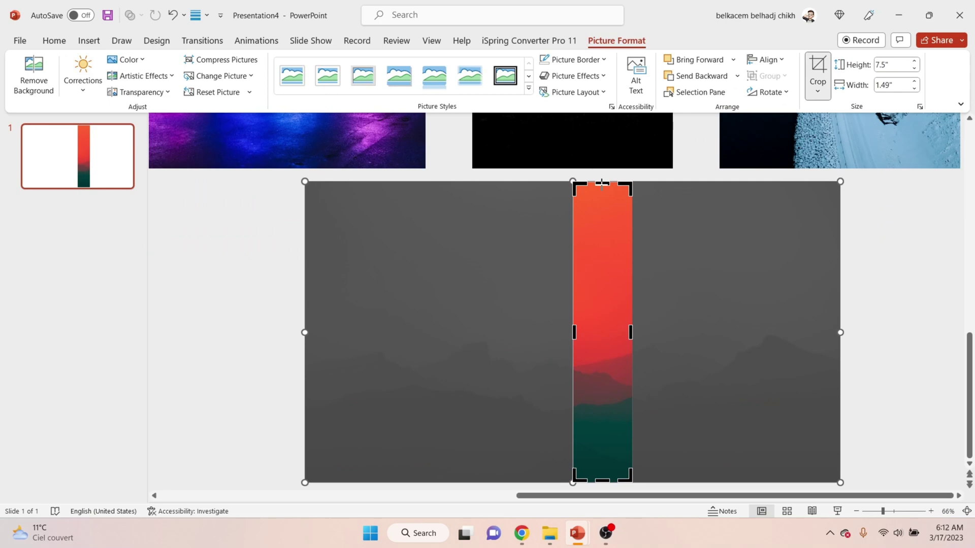
left_click_drag(601, 183, 602, 218)
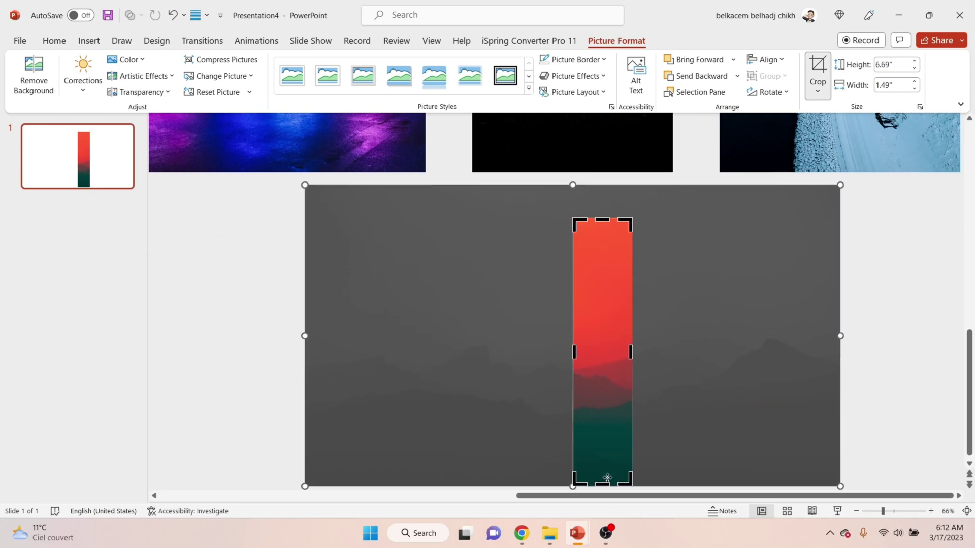
left_click_drag(607, 478, 602, 448)
left_click(901, 330)
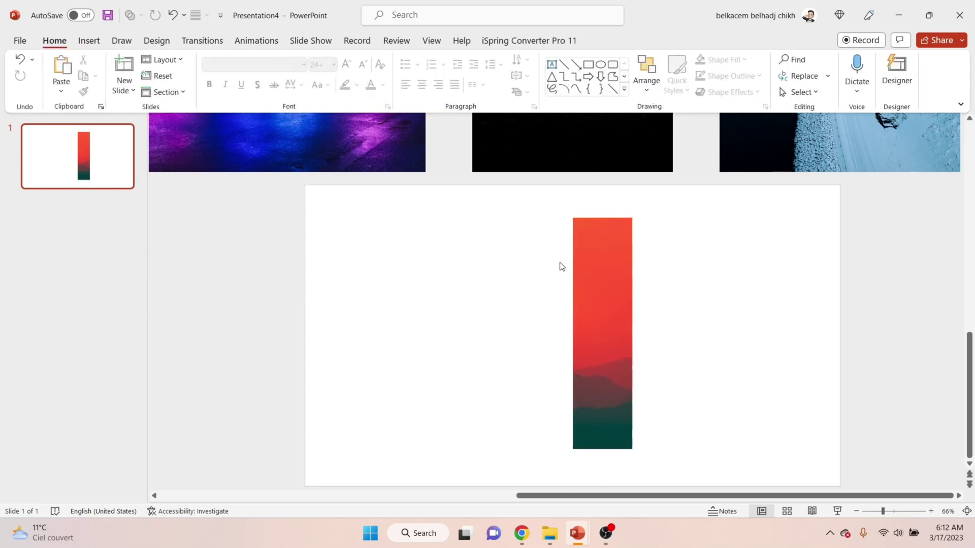
left_click(598, 264)
left_click(818, 89)
left_click(828, 111)
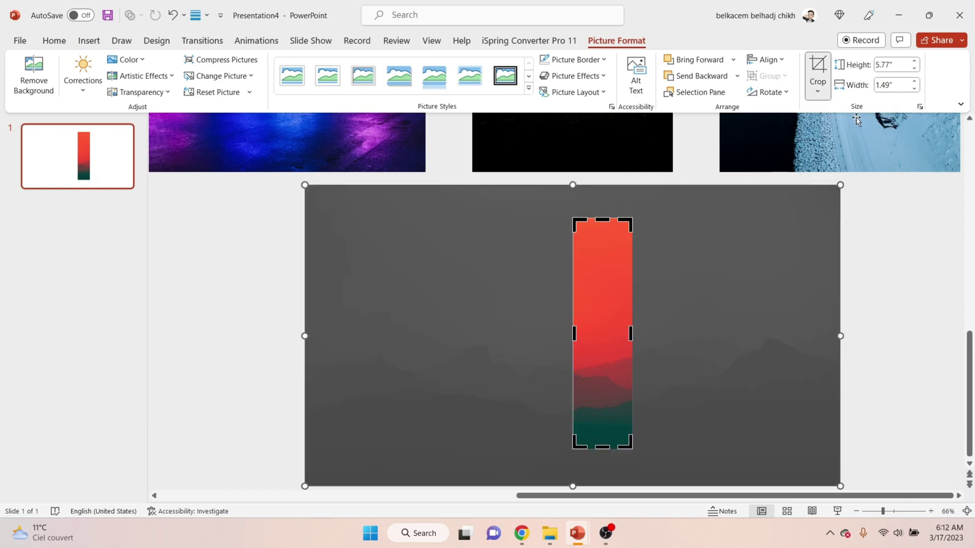
left_click(824, 88)
left_click(880, 204)
left_click(882, 208)
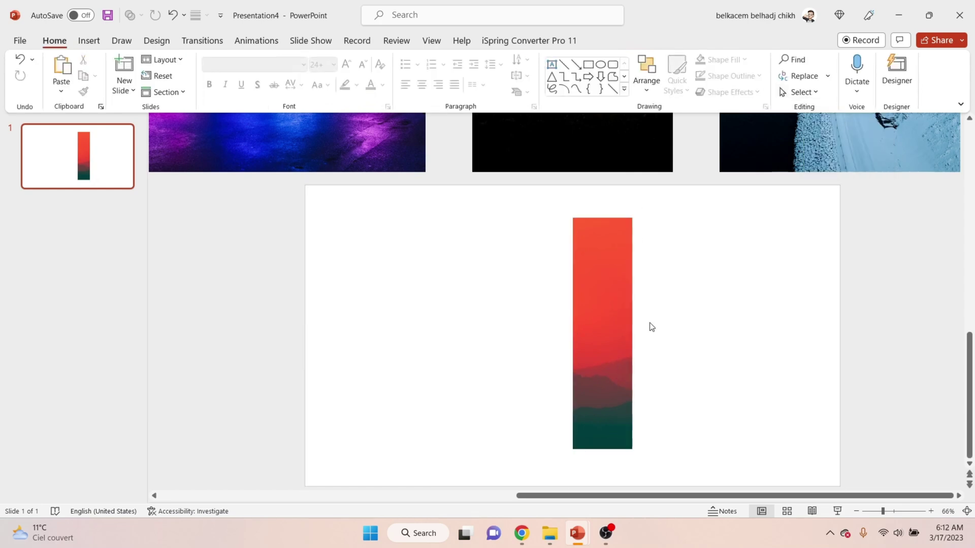
Step: Crop the red strip to a rounded rectangle shape and make its corners slightly rounder
left_click(609, 277)
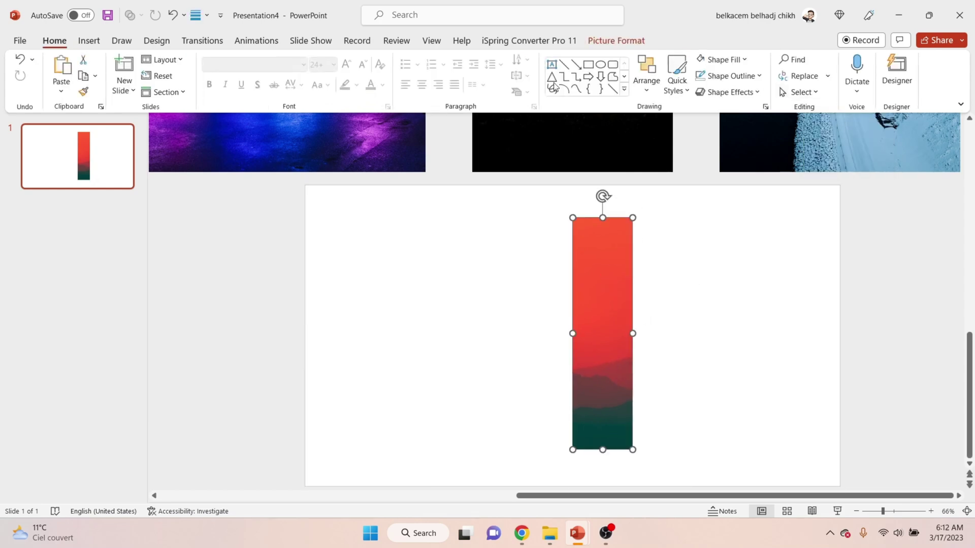
left_click(616, 41)
left_click(818, 90)
mouse_move(831, 133)
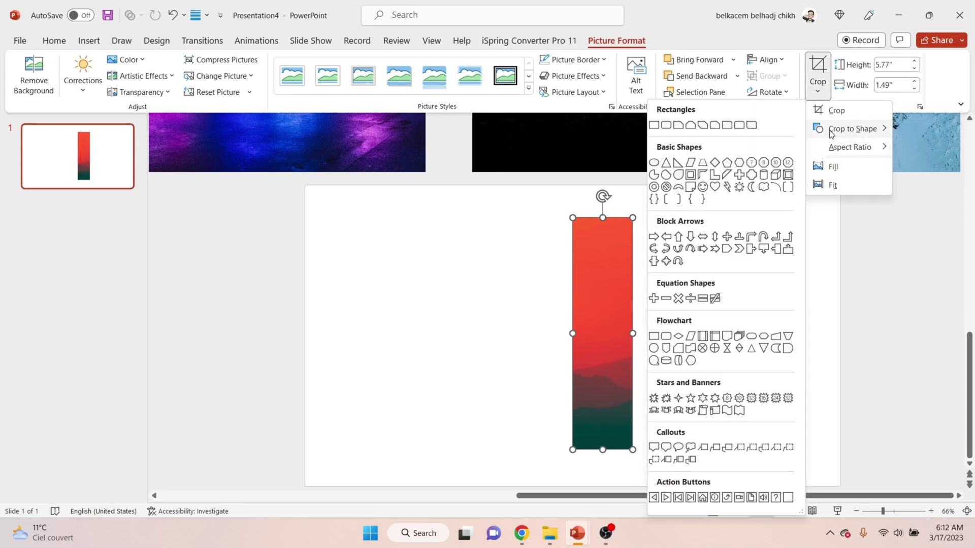
left_click(666, 125)
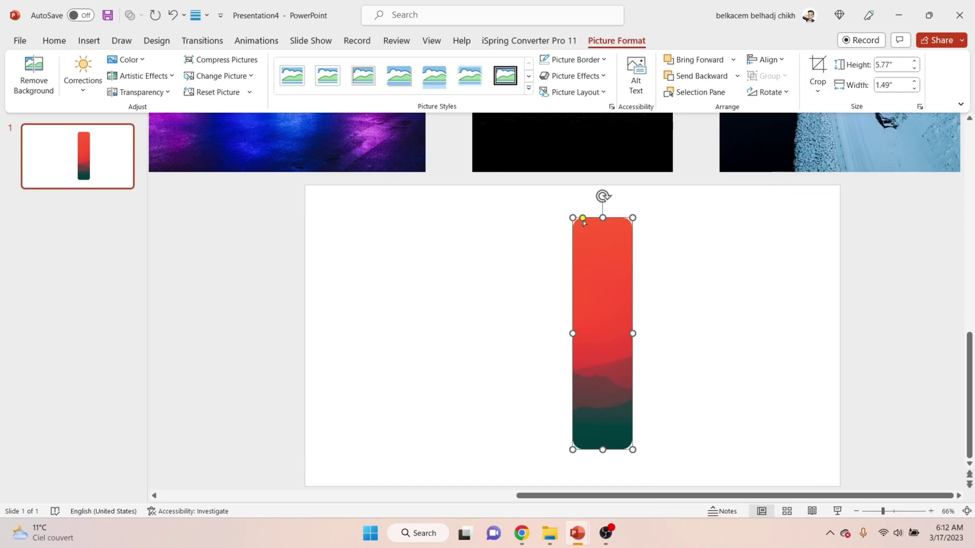
left_click_drag(582, 219, 586, 220)
left_click(670, 296)
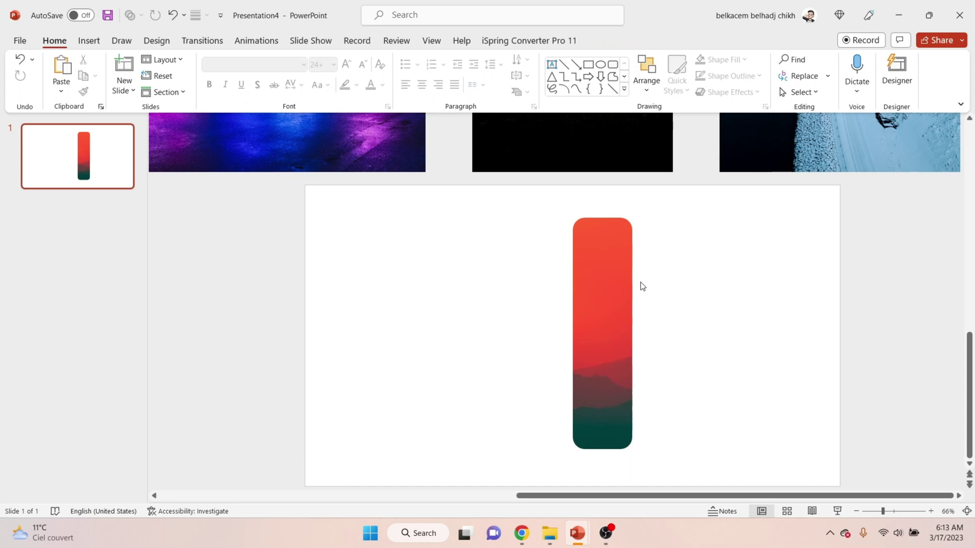
Step: Shift the red strip slightly down and scale it to about 4.2" high and 1.08" wide
left_click(586, 293)
left_click_drag(584, 286, 585, 294)
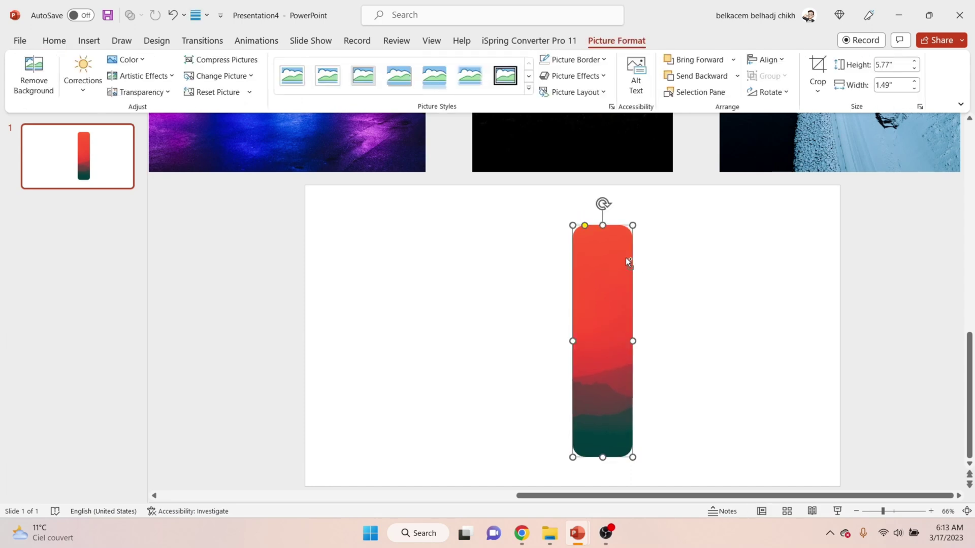
left_click_drag(632, 225, 610, 308)
left_click(701, 296)
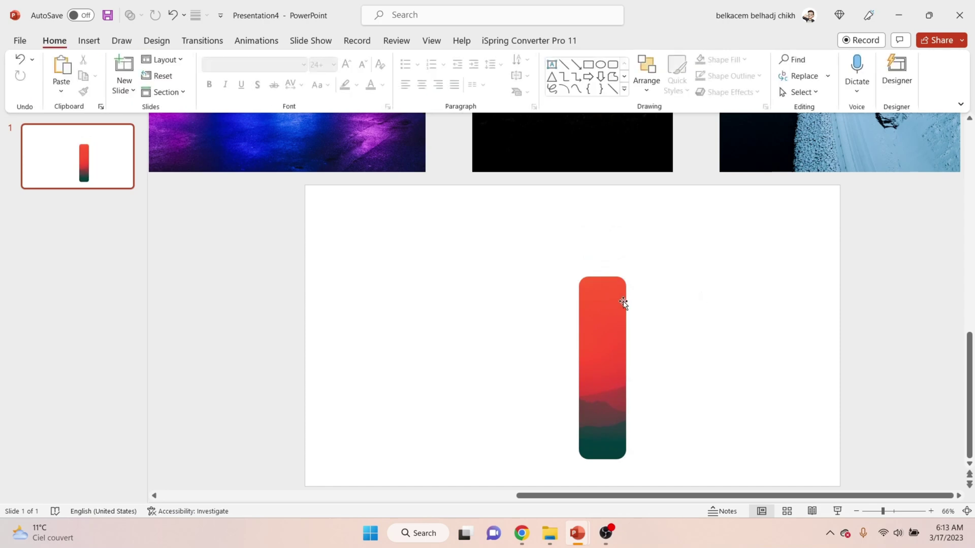
left_click(608, 307)
left_click_drag(625, 277, 622, 286)
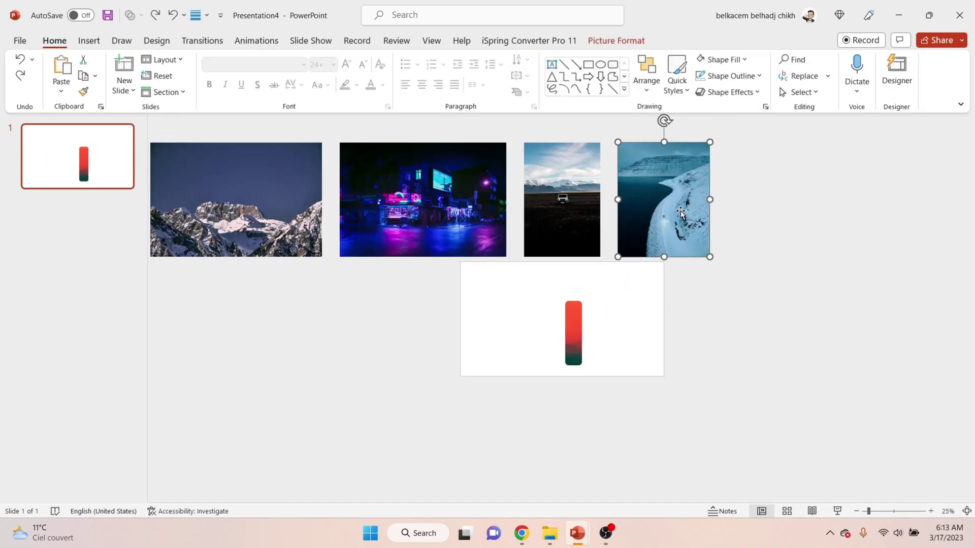
Step: Move the snowy coast photo onto the slide and crop both sides to leave a strip 1.08" wide
left_click_drag(672, 180, 573, 287)
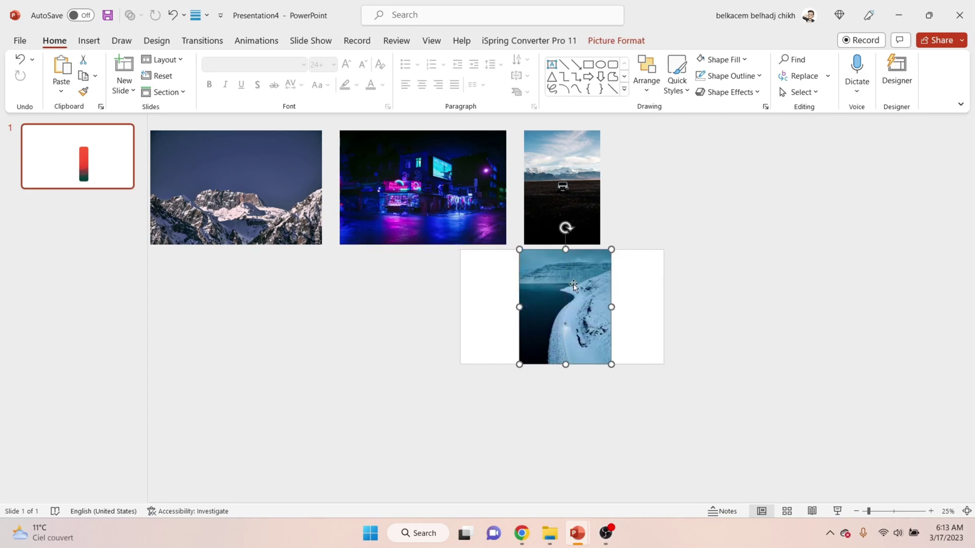
scroll(573, 285, "up", 4)
left_click(615, 41)
left_click(817, 67)
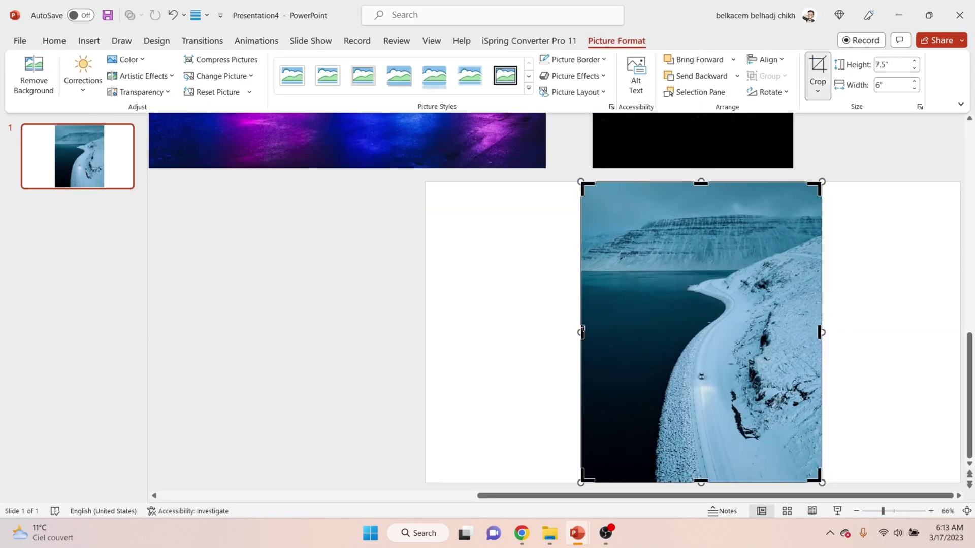
left_click_drag(583, 333, 701, 355)
left_click_drag(821, 333, 735, 366)
Step: Crop the snowy coast strip's upper and lower ends to a height of 4.2"
left_click_drag(723, 186, 723, 290)
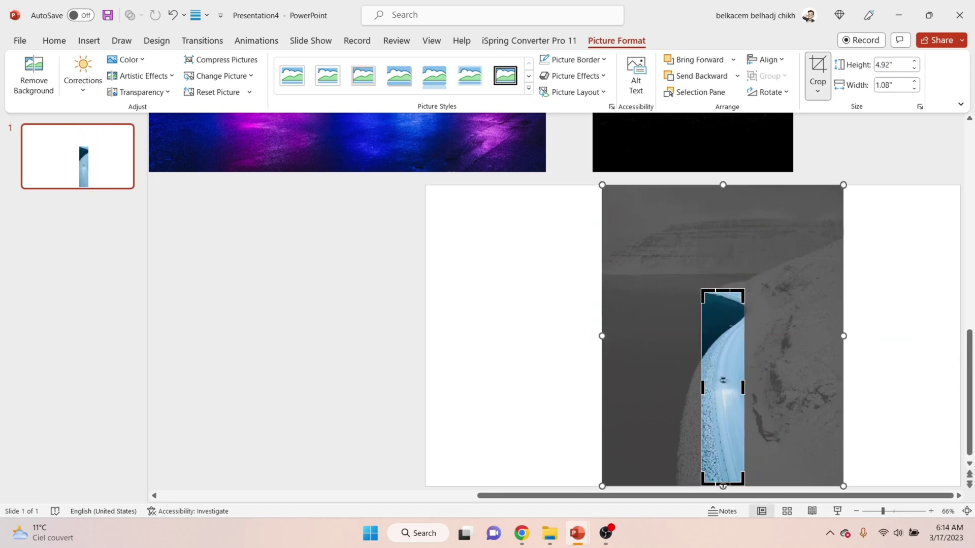
left_click_drag(723, 485, 723, 458)
left_click(870, 376)
Step: Crop the snowy coast strip to a rounded rectangle, round its corners more, and move it left of the red strip
left_click(723, 318)
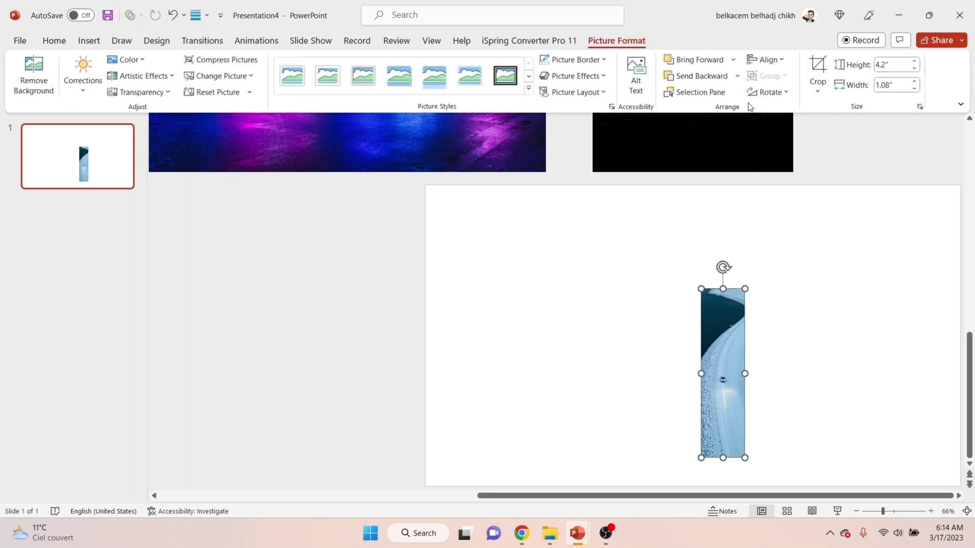
left_click(817, 92)
mouse_move(853, 127)
left_click(666, 128)
left_click_drag(713, 291, 711, 297)
left_click(767, 325)
left_click_drag(730, 344, 664, 343)
Step: Place the jeep photo over the red strip and crop its upper and lower edges to 4.2" high
scroll(663, 344, "down", 3)
left_click_drag(703, 147, 713, 326)
scroll(715, 331, "up", 3)
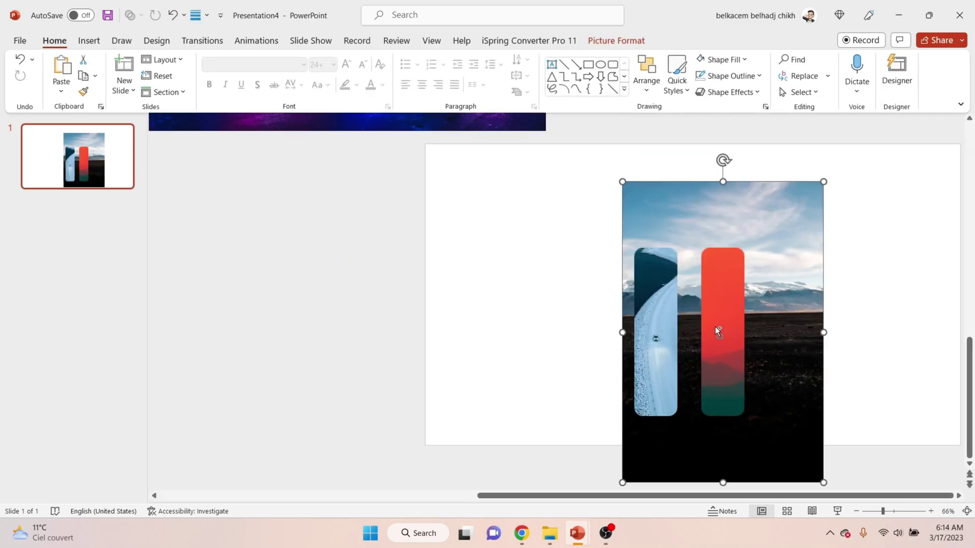
left_click(616, 41)
left_click(817, 76)
left_click_drag(723, 182, 723, 253)
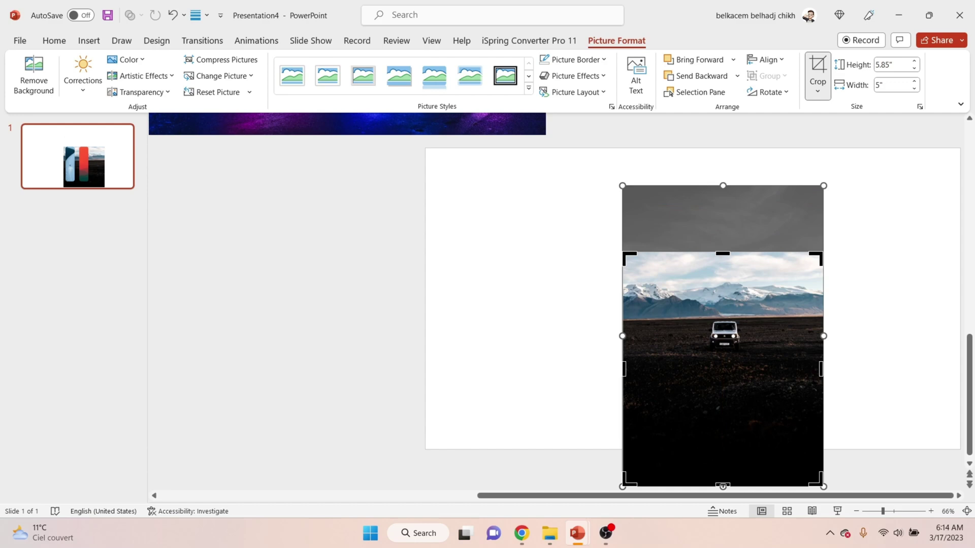
left_click_drag(723, 486, 733, 418)
Step: Crop both sides of the jeep photo to leave a strip 1.08" wide centred on the jeep
scroll(733, 418, "up", 1)
left_click_drag(822, 372, 742, 372)
left_click_drag(623, 372, 701, 371)
left_click(853, 345)
Step: Send the red strip to the back, behind the jeep strip
left_click(706, 292)
right_click(721, 308)
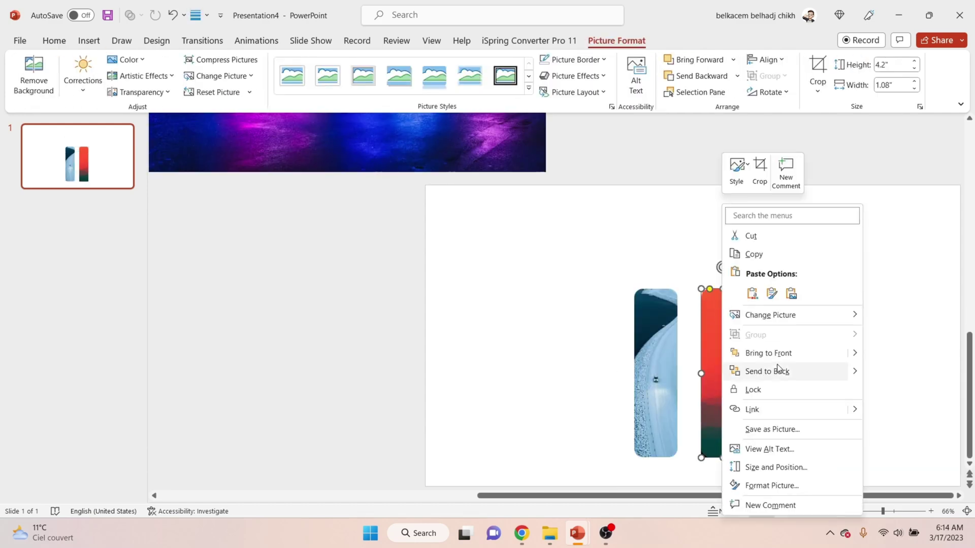
left_click(778, 371)
Step: Crop the jeep strip to a rounded rectangle, adjust its corner rounding, and move it right of the red strip
left_click(818, 91)
mouse_move(838, 128)
left_click(664, 124)
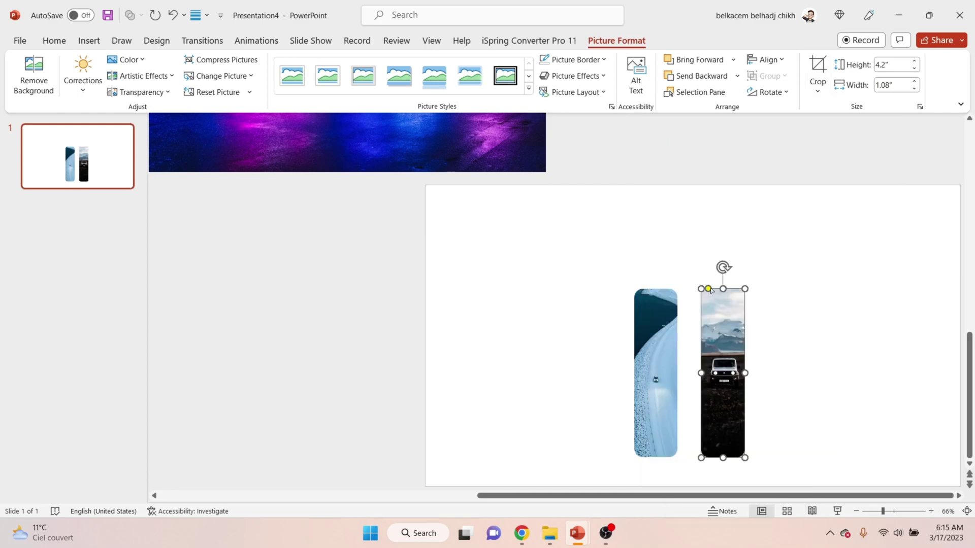
left_click_drag(710, 290, 714, 293)
left_click_drag(720, 369, 779, 370)
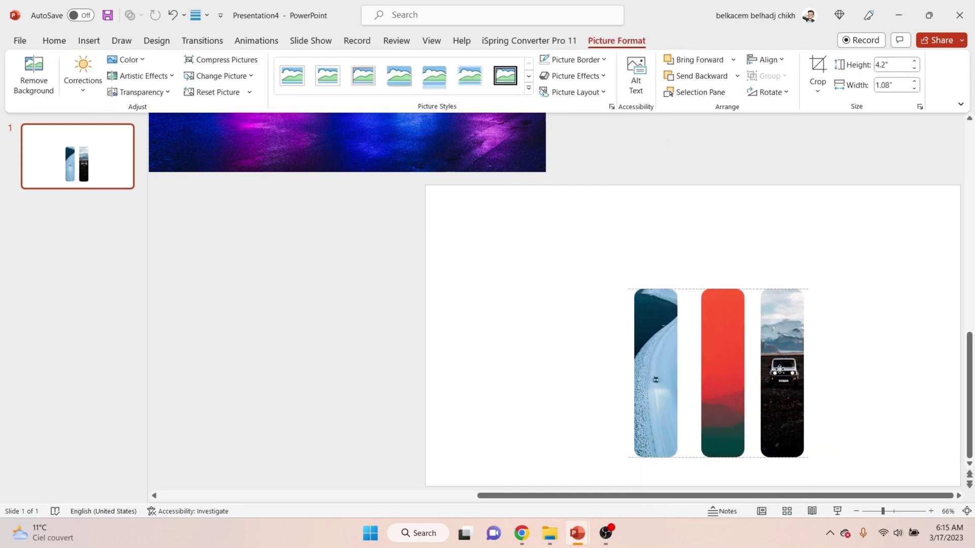
Step: Place the neon street photo on the slide and send it behind the three strips
left_click(589, 260)
scroll(470, 248, "down", 5)
left_click_drag(435, 203, 577, 336)
right_click(577, 335)
left_click(631, 371)
scroll(781, 284, "up", 5)
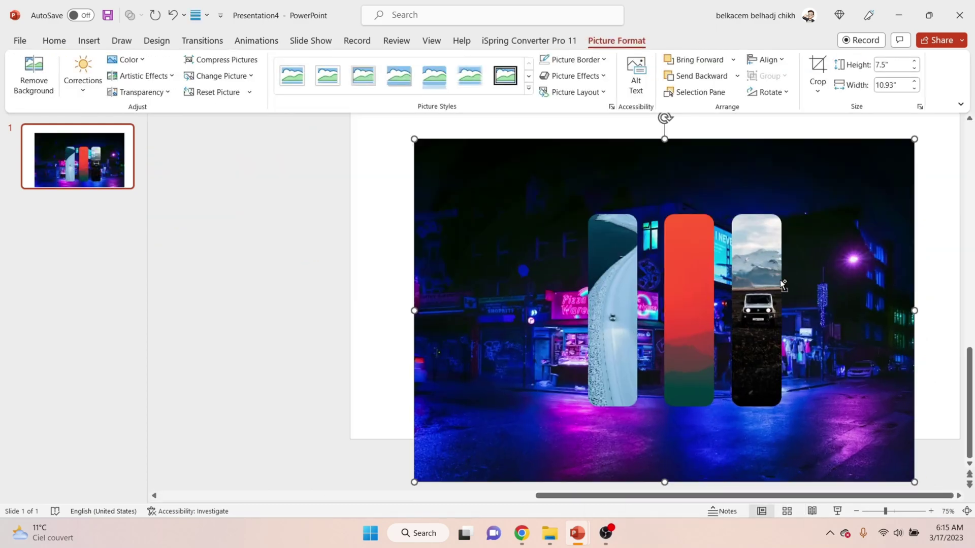
Step: Crop the neon street photo on all four sides to a strip 4.2" high and 1.08" wide
left_click_drag(694, 183, 693, 231)
left_click(817, 68)
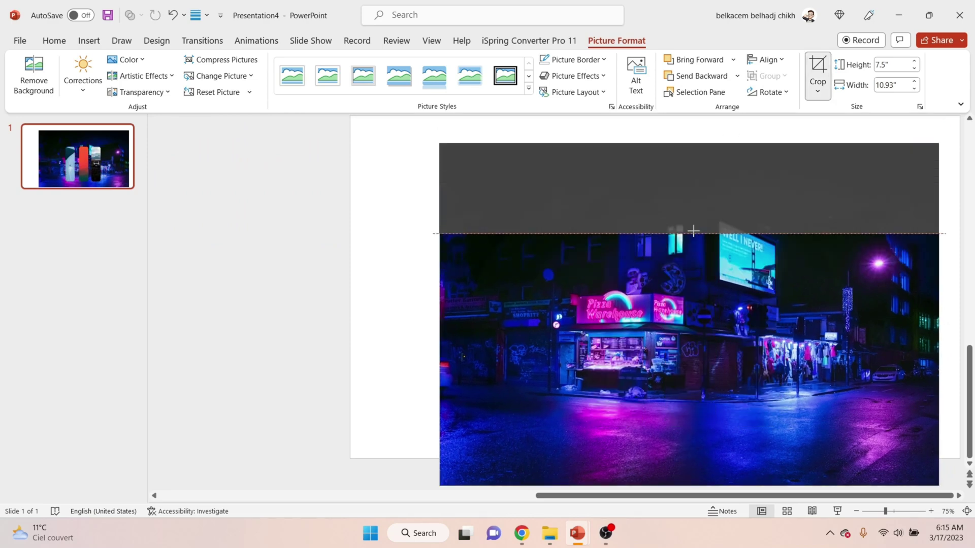
left_click_drag(689, 485, 689, 426)
left_click_drag(439, 329, 666, 330)
scroll(666, 330, "up", 1)
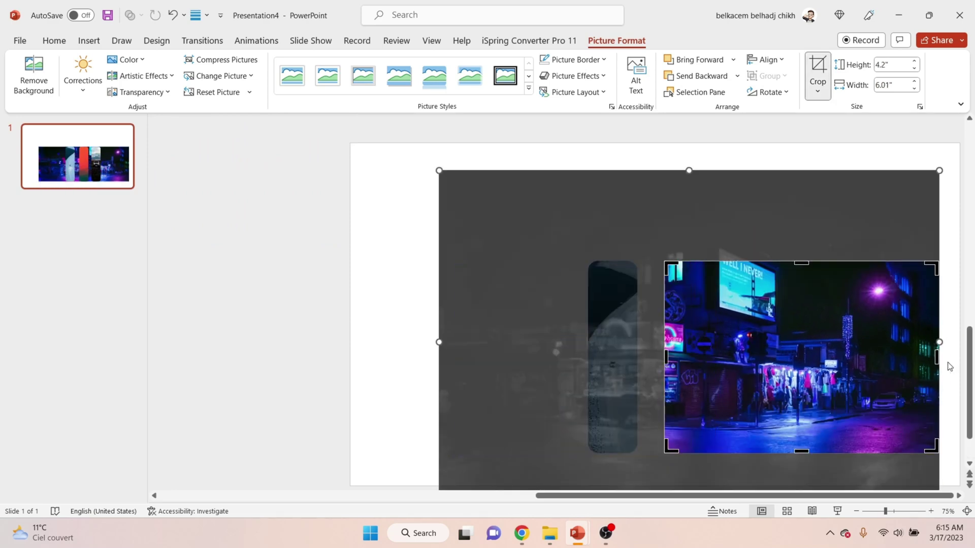
left_click_drag(937, 357, 703, 357)
key("Escape")
key("Escape")
Step: Send the red strip to the back, behind the neon street strip
right_click(695, 285)
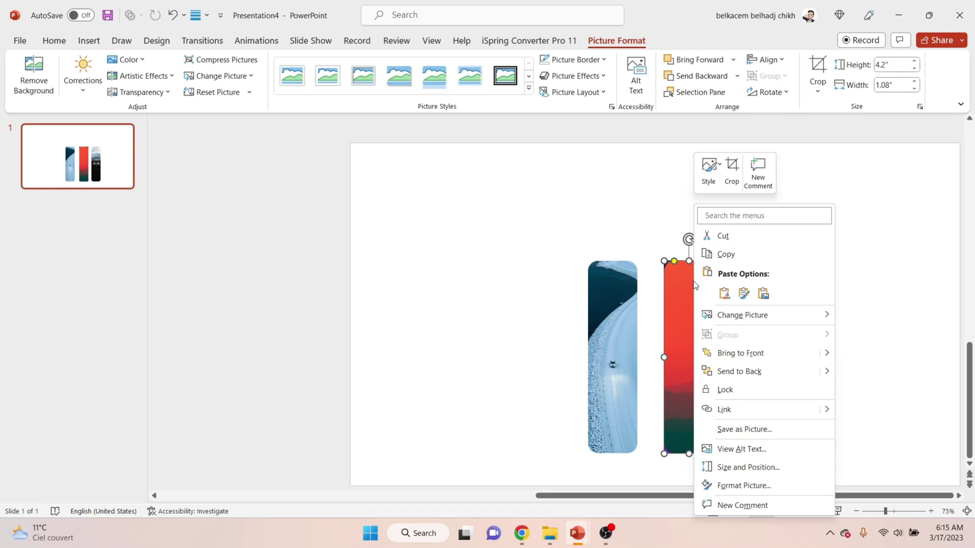
left_click(739, 371)
left_click(655, 191)
Step: Crop the neon street strip to a rounded rectangle, adjust its corner rounding, and move it right of the jeep strip
left_click(689, 284)
left_click(818, 89)
mouse_move(843, 129)
left_click(670, 125)
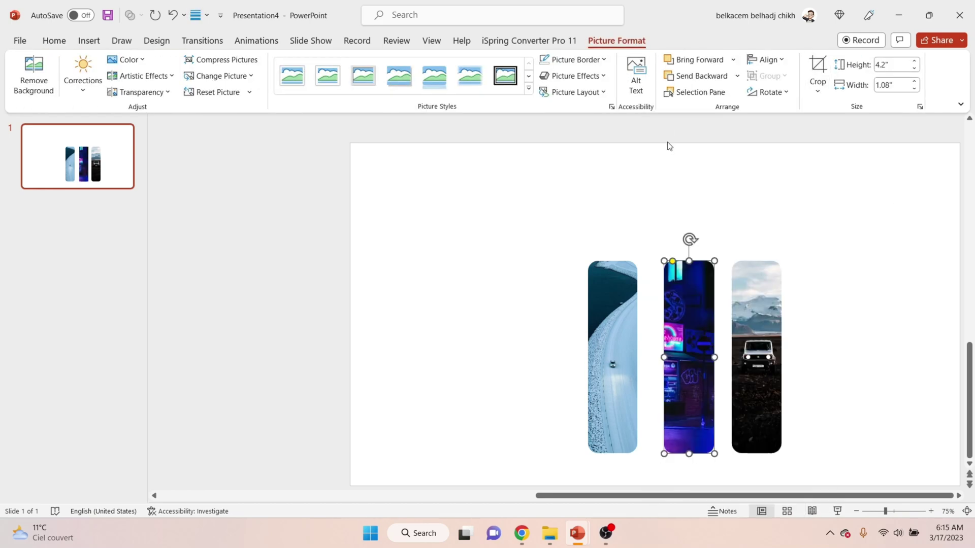
left_click_drag(673, 261, 674, 261)
left_click_drag(693, 303, 838, 325)
Step: Place the snowy mountain photo on the slide and send it behind the strips
scroll(634, 258, "down", 1)
scroll(634, 257, "down", 4)
left_click_drag(269, 213, 605, 320)
scroll(606, 320, "up", 4)
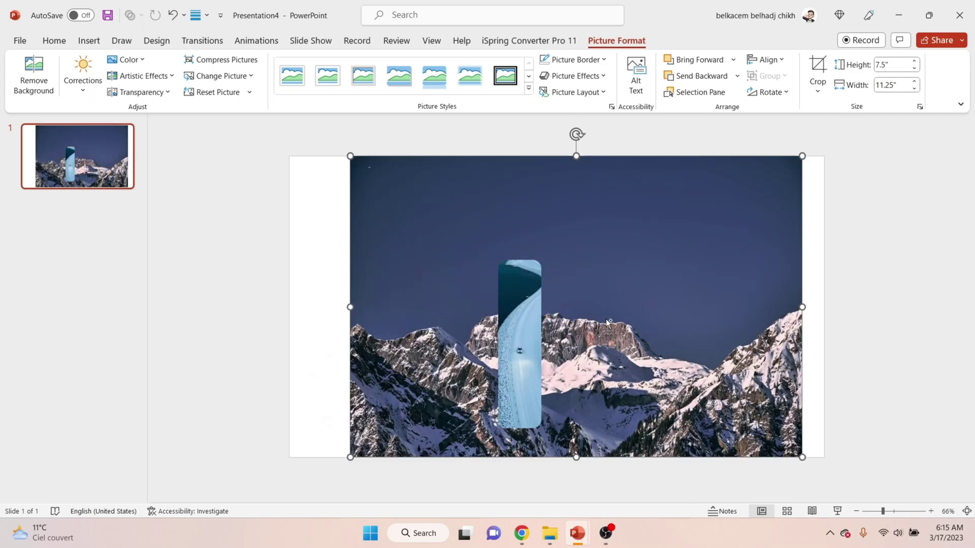
right_click(665, 339)
left_click(767, 369)
Step: Crop the snowy mountain photo on all four sides to match the red strip's width and height
left_click(817, 71)
left_click_drag(802, 307, 607, 307)
left_click_drag(351, 307, 566, 339)
left_click_drag(586, 158, 591, 261)
left_click_drag(580, 460, 585, 428)
left_click(620, 276)
Step: Send the red strip behind the snowy mountain strip and crop the mountain strip to a rounded rectangle
right_click(577, 325)
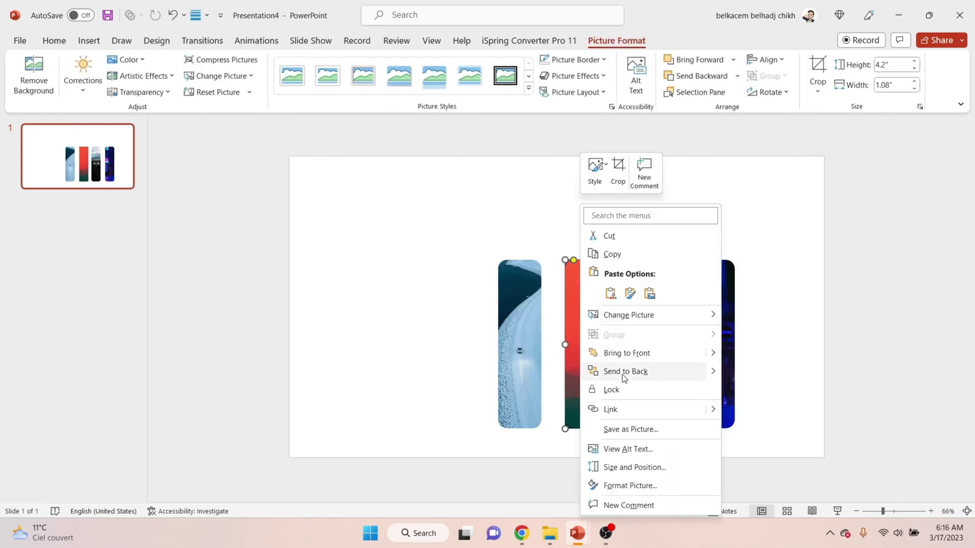
left_click(623, 373)
left_click(817, 92)
mouse_move(853, 128)
left_click(667, 124)
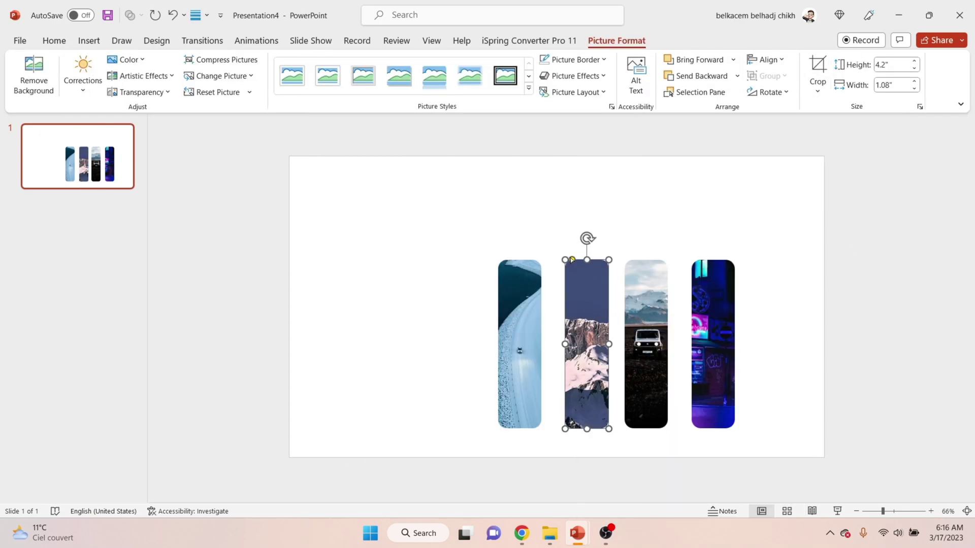
Step: Adjust the snowy mountain strip's corner rounding and move it to the left of the winding road strip
left_click_drag(583, 267, 572, 260)
left_click(588, 233)
left_click_drag(589, 310, 448, 330)
Step: Enlarge the red strip so it is the tallest and position it between the winding road and jeep strips
left_click(586, 310)
left_click_drag(565, 260, 559, 239)
left_click_drag(592, 304, 584, 290)
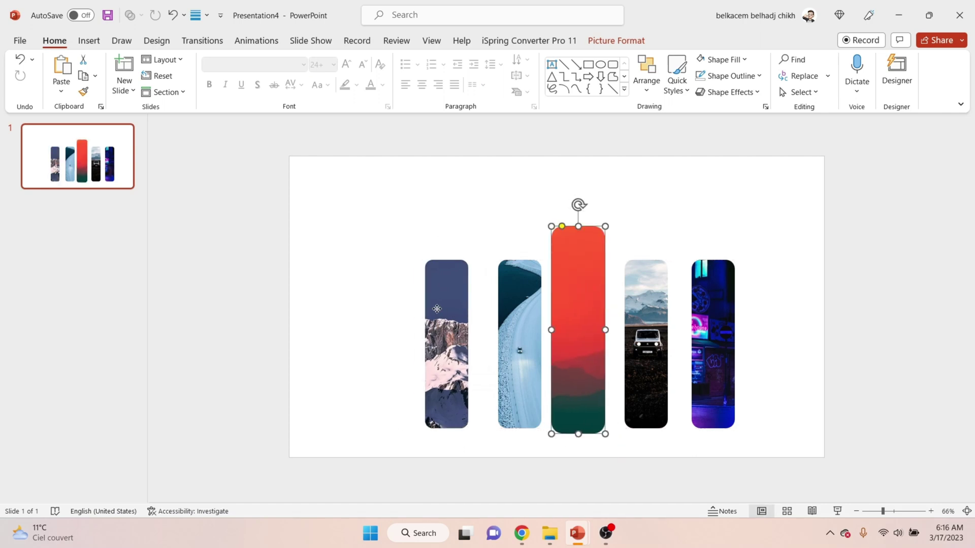
Step: Shrink the snowy mountain strip proportionally and move it closer to the winding road strip, vertically centred on it
left_click(446, 299)
left_click_drag(425, 260, 432, 287)
left_click_drag(450, 365, 456, 352)
left_click_drag(510, 373, 511, 376)
left_click(643, 344)
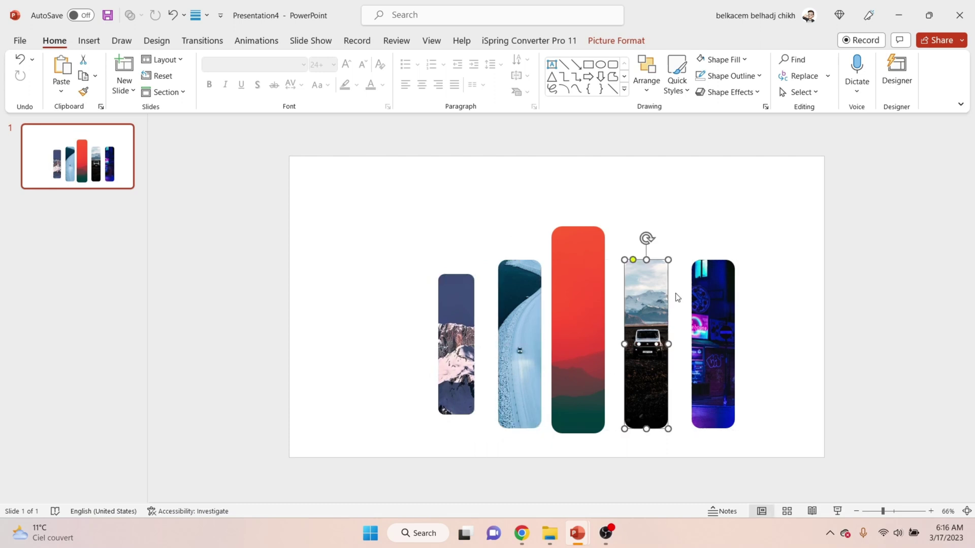
Step: Resize the neon street strip to match the snowy mountain strip and place it to the right of the jeep strip
left_click(711, 290)
left_click_drag(734, 429, 728, 415)
left_click_drag(692, 260, 697, 283)
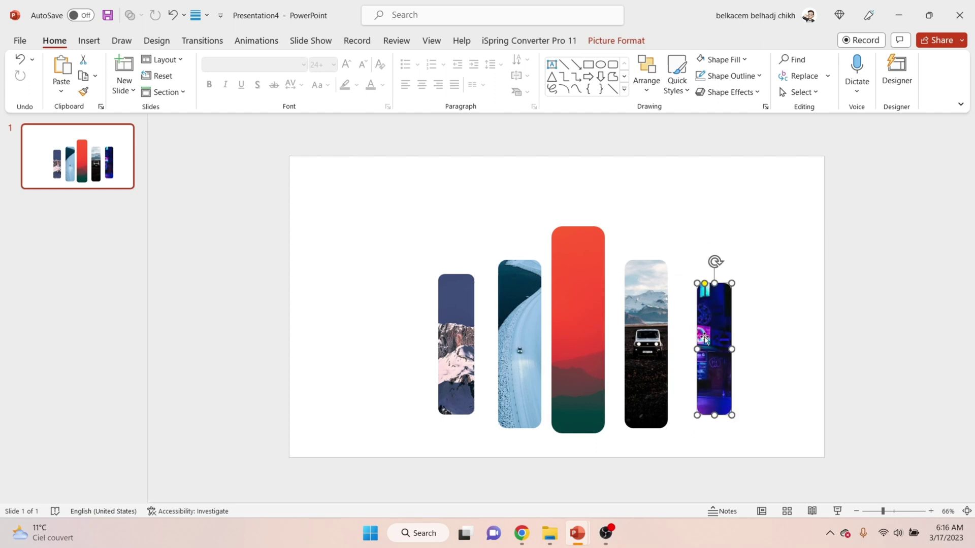
left_click_drag(704, 338, 448, 337)
left_click_drag(440, 283, 438, 274)
left_click_drag(459, 312, 708, 314)
left_click(791, 419)
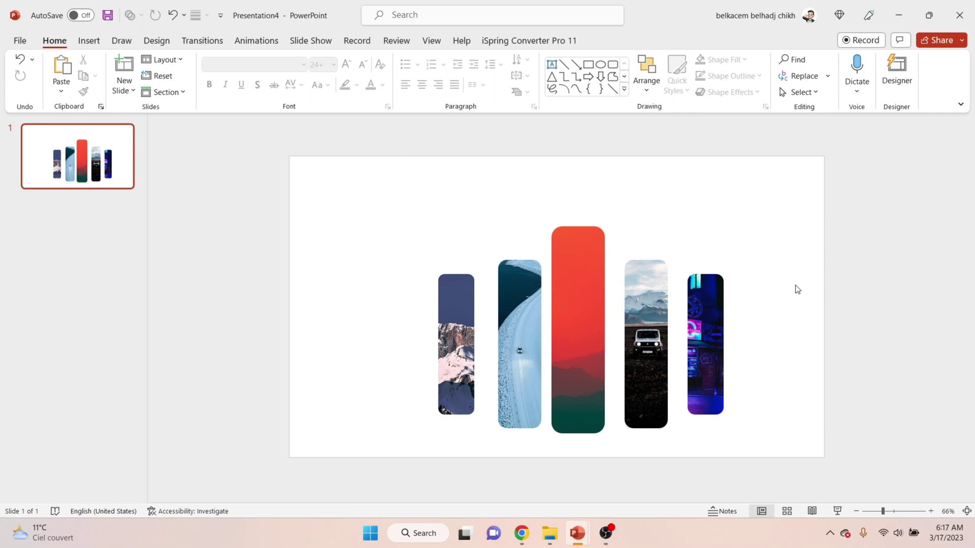
Step: Move all five strips together slightly to the left on the slide
left_click_drag(793, 185, 310, 488)
left_click_drag(692, 358, 673, 359)
left_click(805, 451)
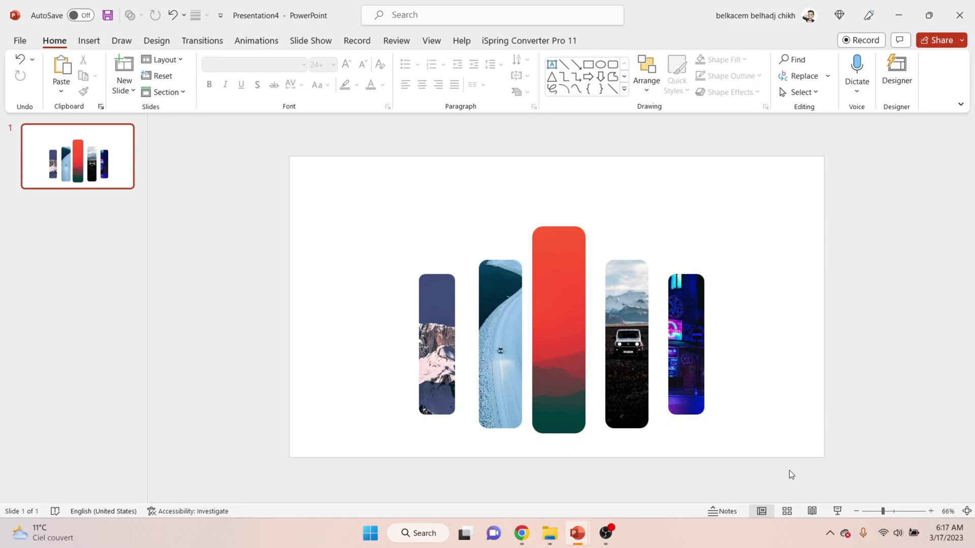
Step: Distribute the five strips horizontally and shift them together slightly left and down
left_click_drag(789, 471, 357, 149)
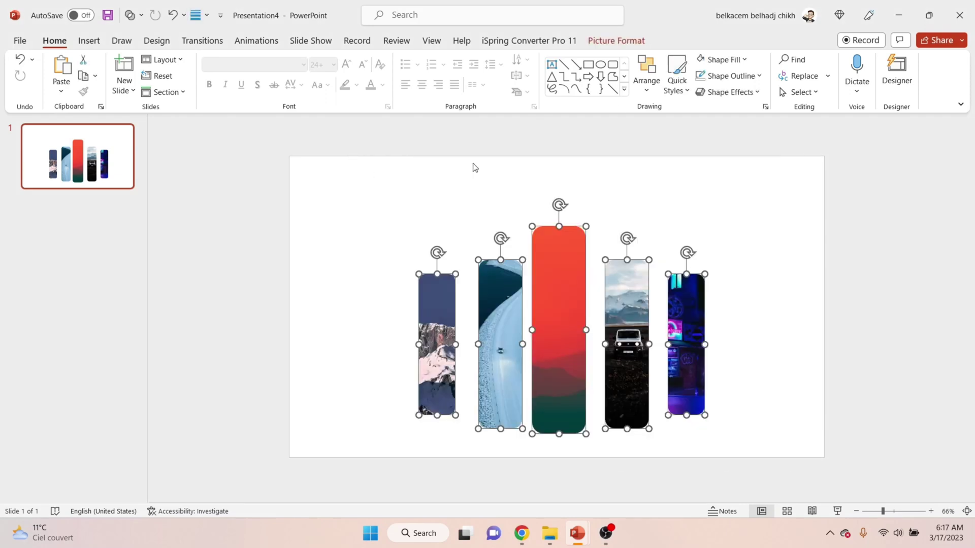
left_click(647, 84)
mouse_move(686, 297)
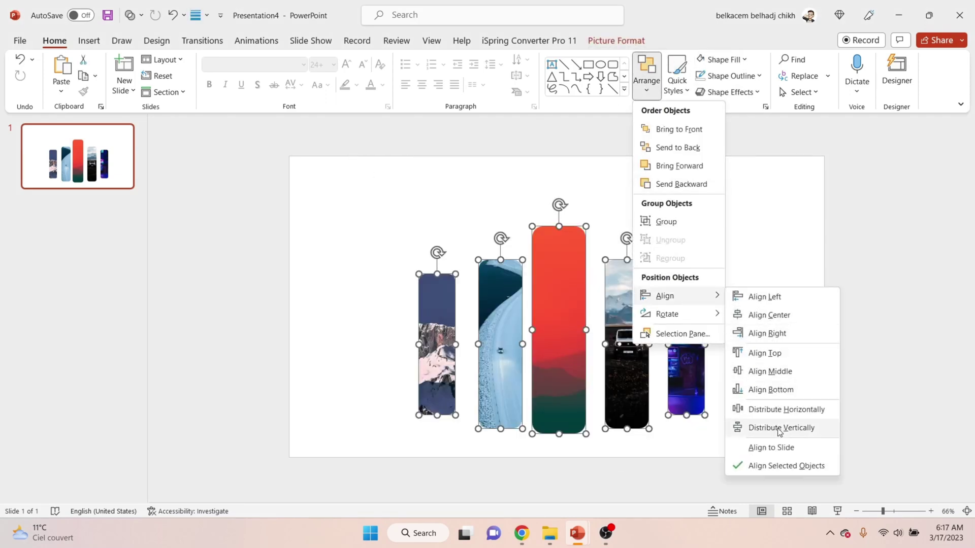
left_click(774, 409)
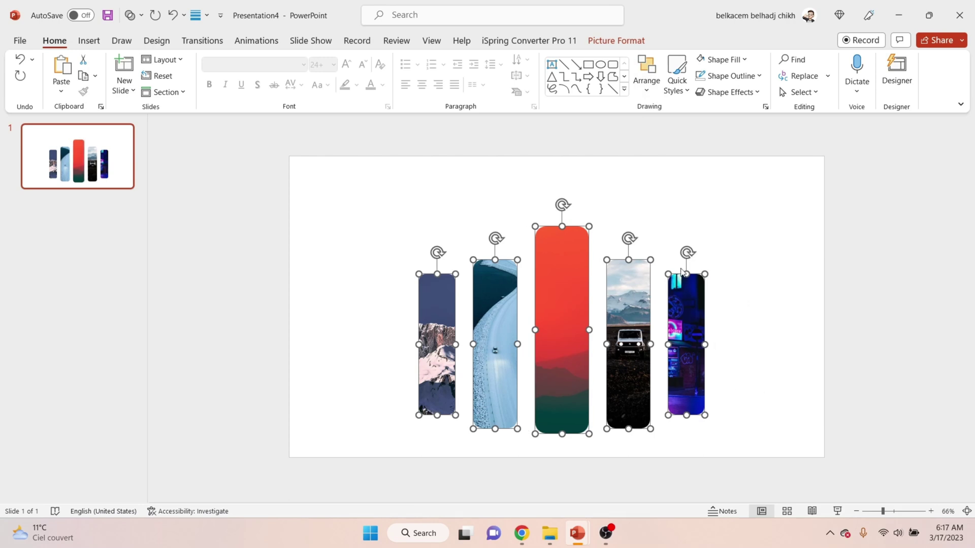
left_click_drag(681, 316, 673, 321)
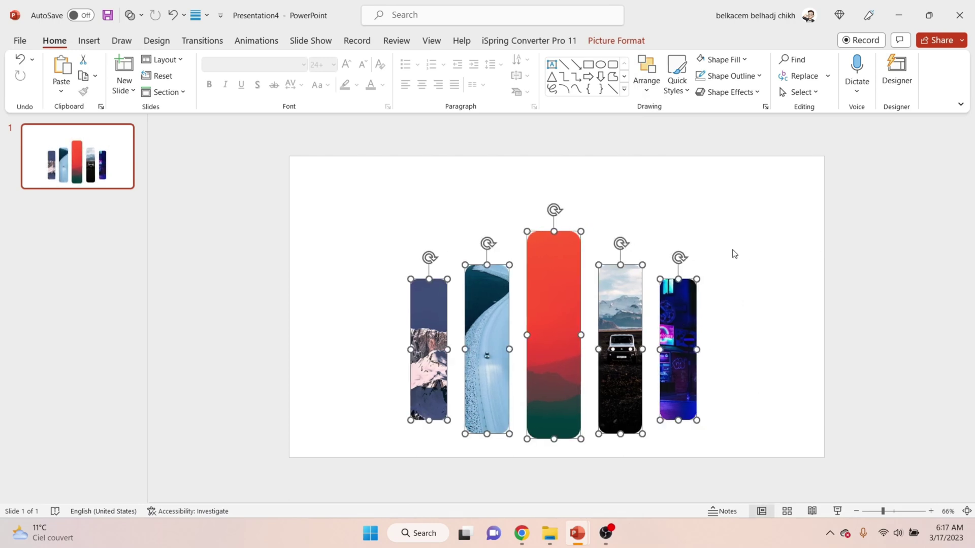
left_click(734, 254)
Step: Move the jeep, neon street, winding road and snowy mountain strips closer to the red strip with equal narrow gaps
left_click_drag(595, 348, 584, 349)
left_click(681, 367)
left_click_drag(681, 367, 661, 365)
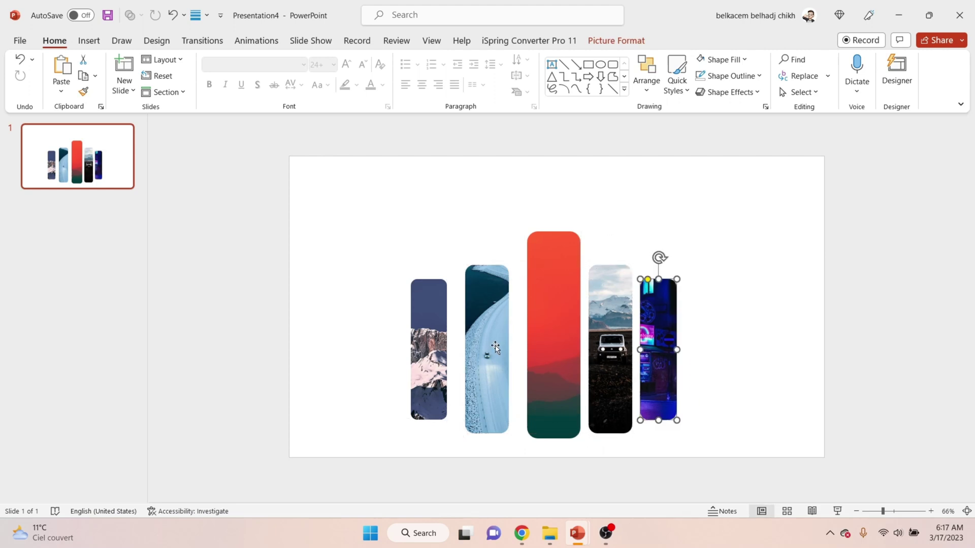
left_click_drag(472, 365, 451, 364)
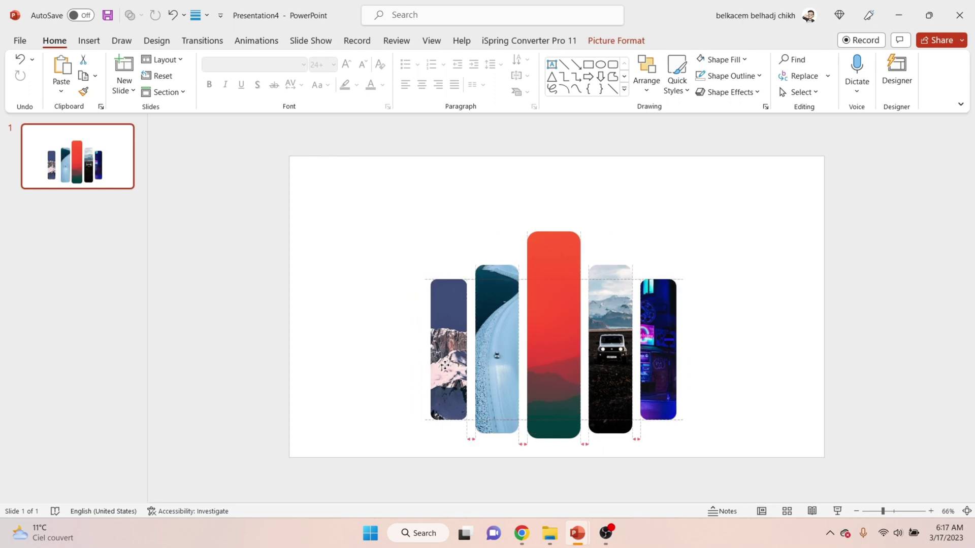
left_click(727, 256)
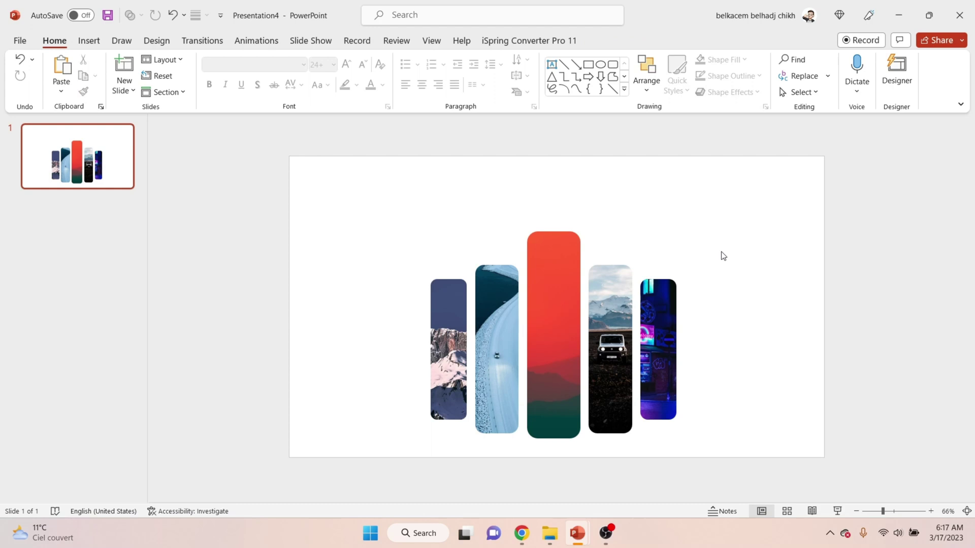
Step: Add a text box above the strips reading "Landscapes"
left_click(98, 44)
left_click(588, 87)
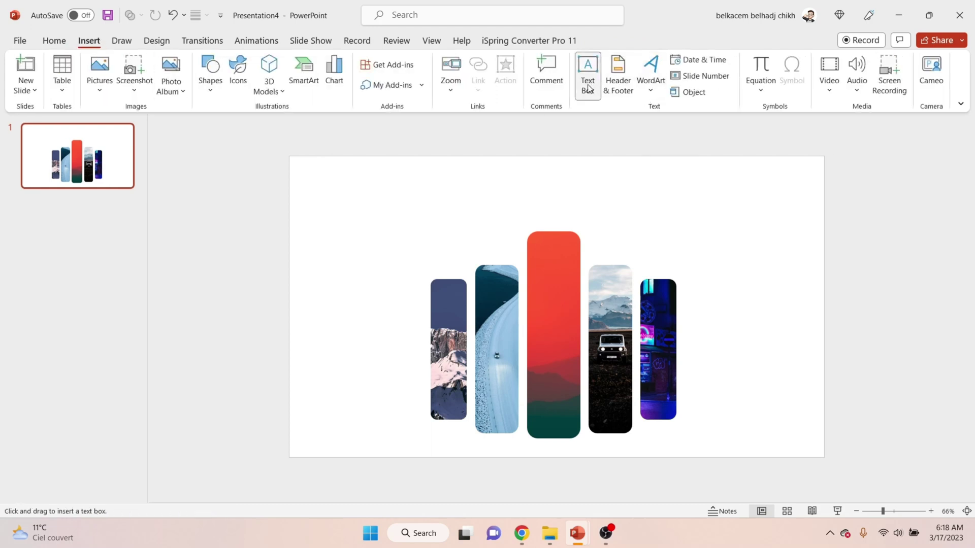
left_click(553, 188)
type("lan")
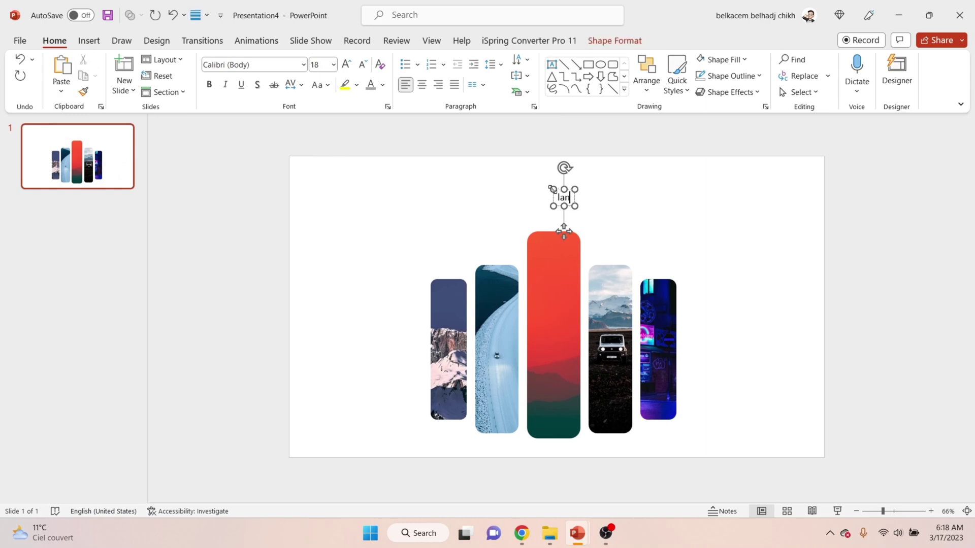
type("d")
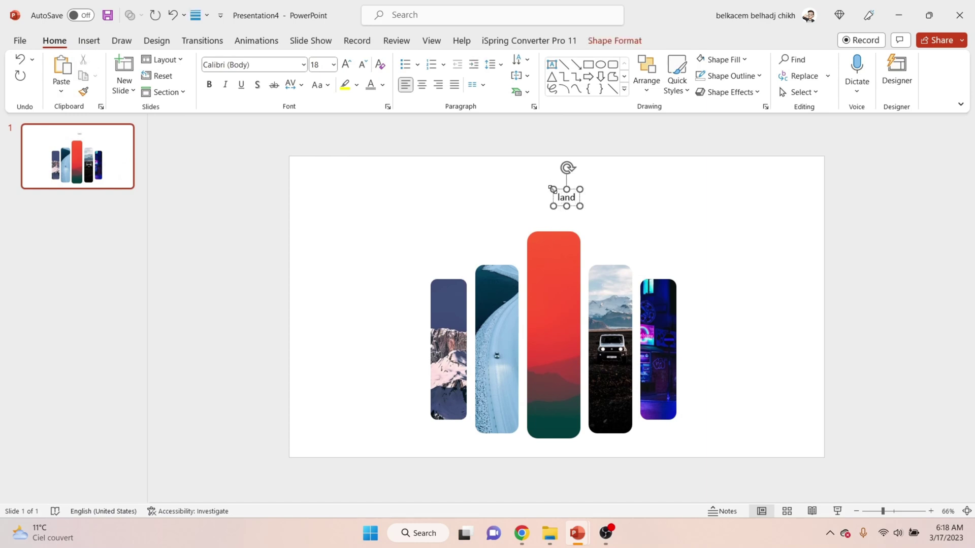
type("spa")
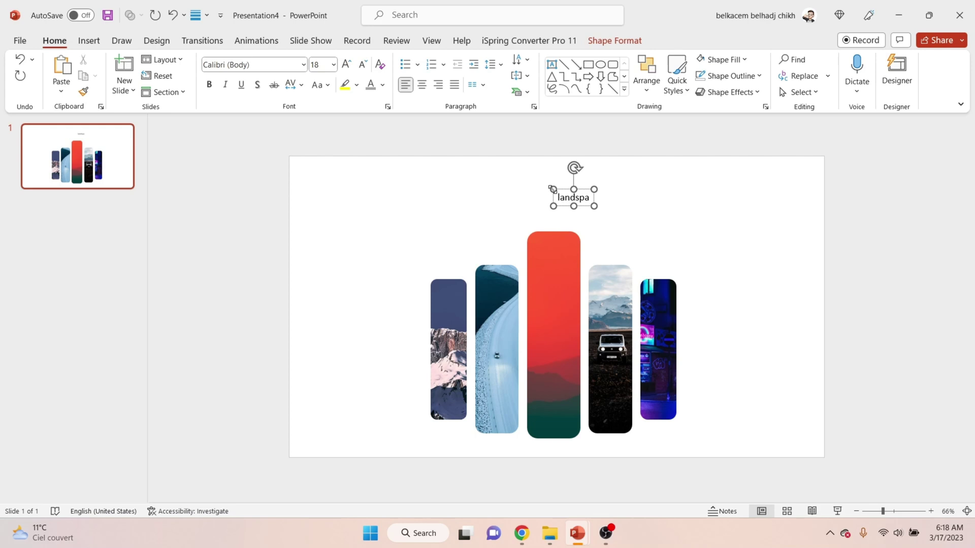
key("BackSpace")
key("BackSpace")
type("capes")
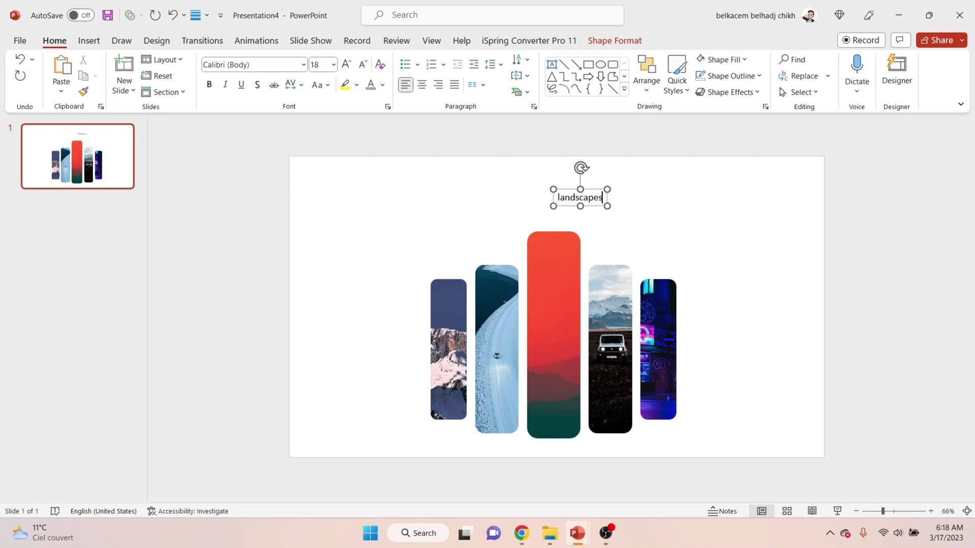
left_click(653, 123)
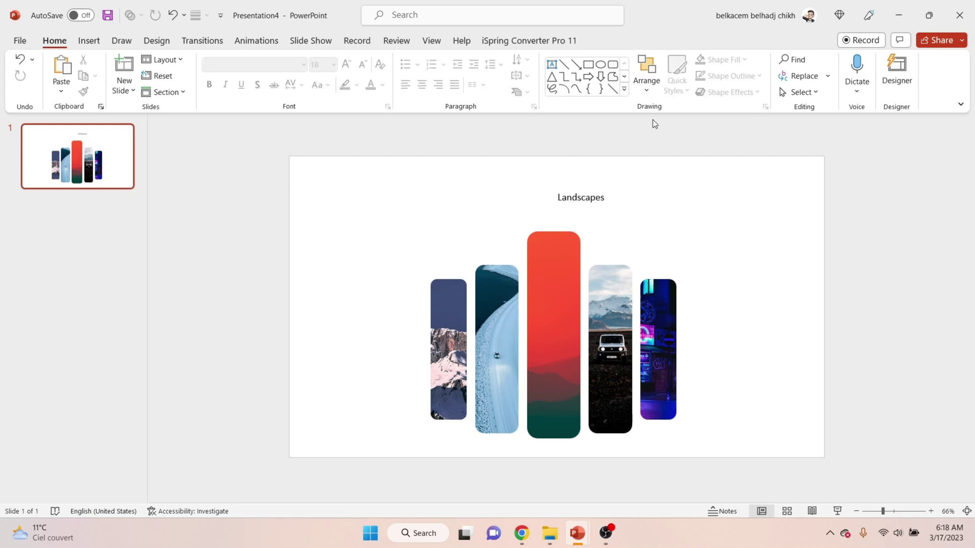
Step: Set the "Landscapes" title's font to Provicali and its size to 32
left_click(547, 199)
left_click(240, 64)
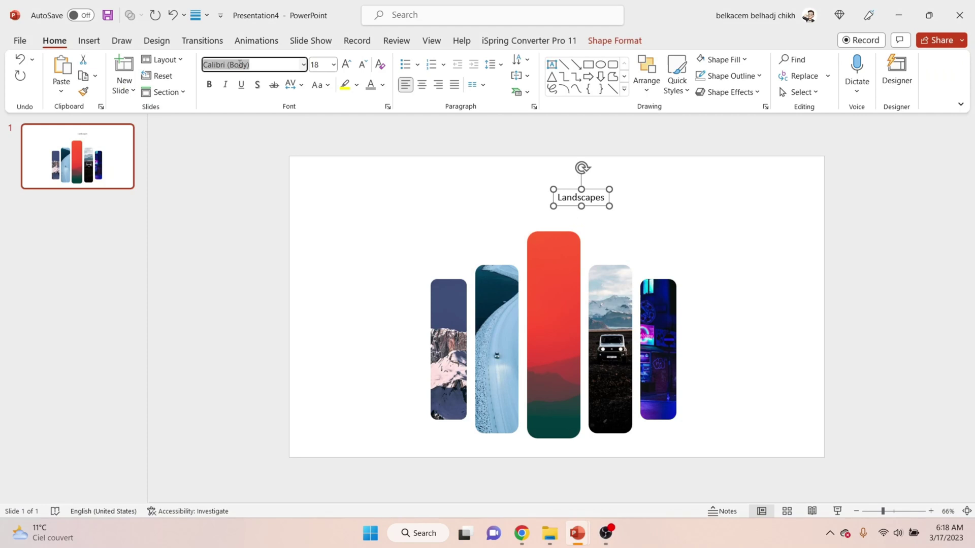
key("Return")
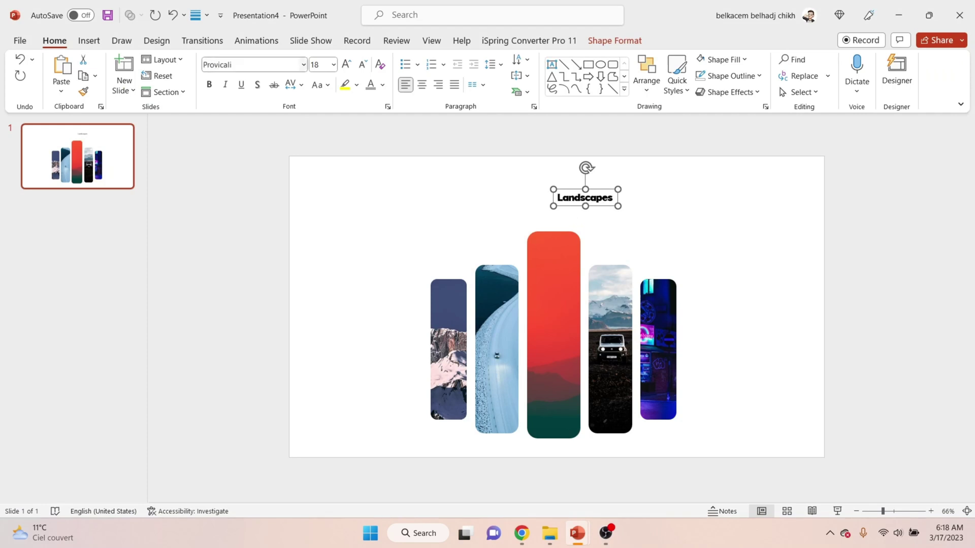
left_click(345, 64)
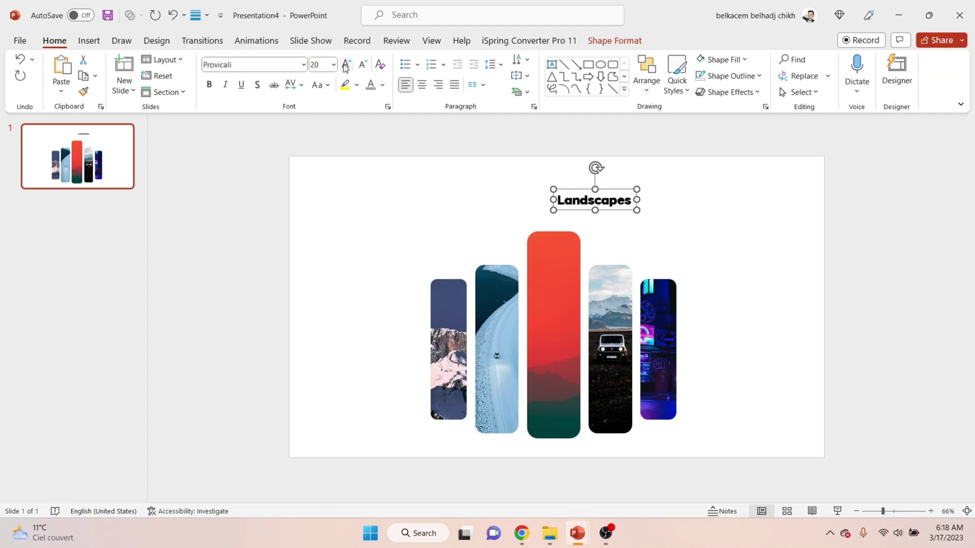
left_click(345, 65)
left_click(345, 65)
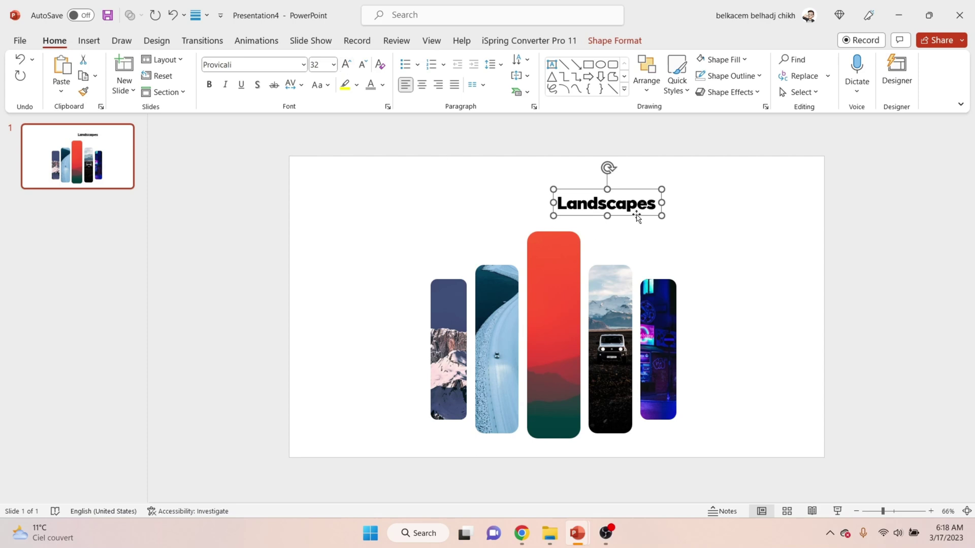
Step: Centre the "Landscapes" title and its text above the red strip and increase its font size to 44
left_click_drag(637, 216, 581, 215)
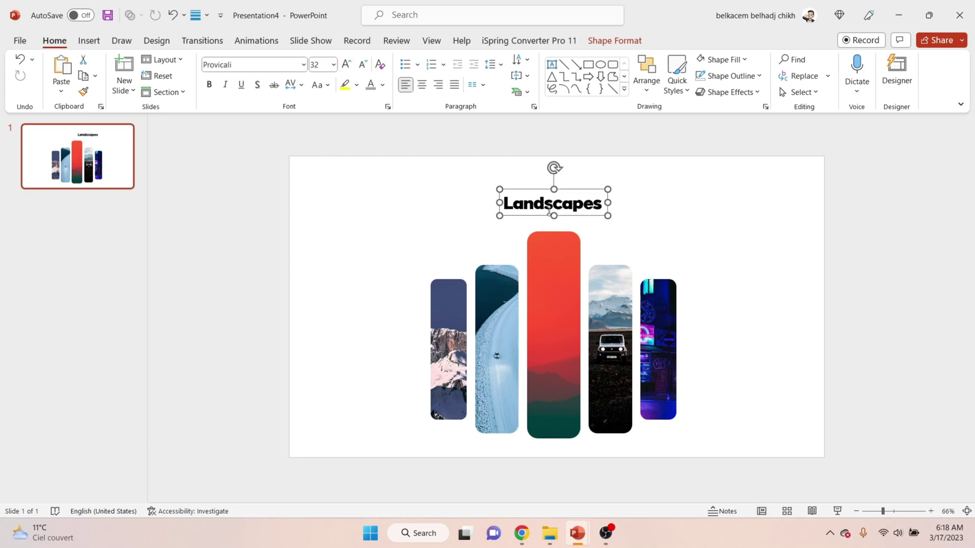
left_click(422, 85)
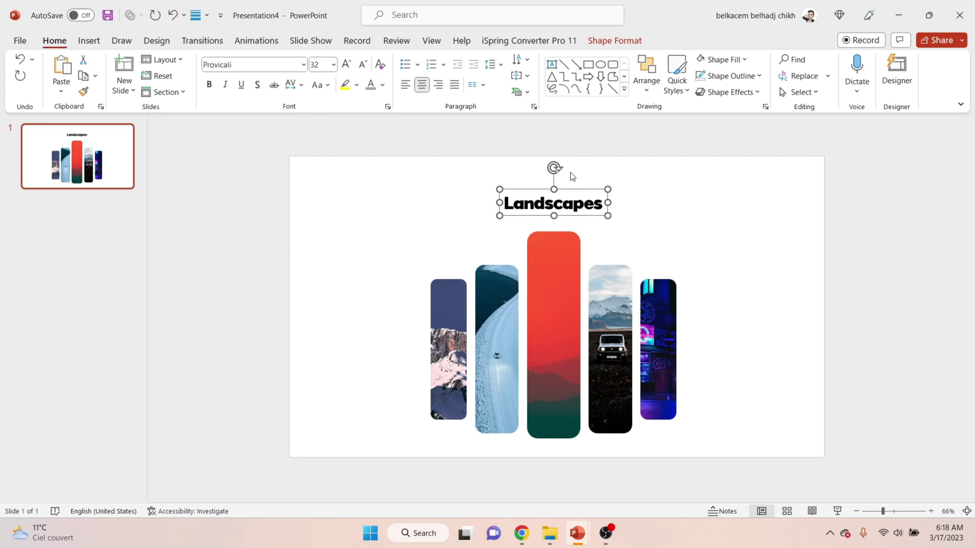
left_click(347, 64)
left_click(346, 64)
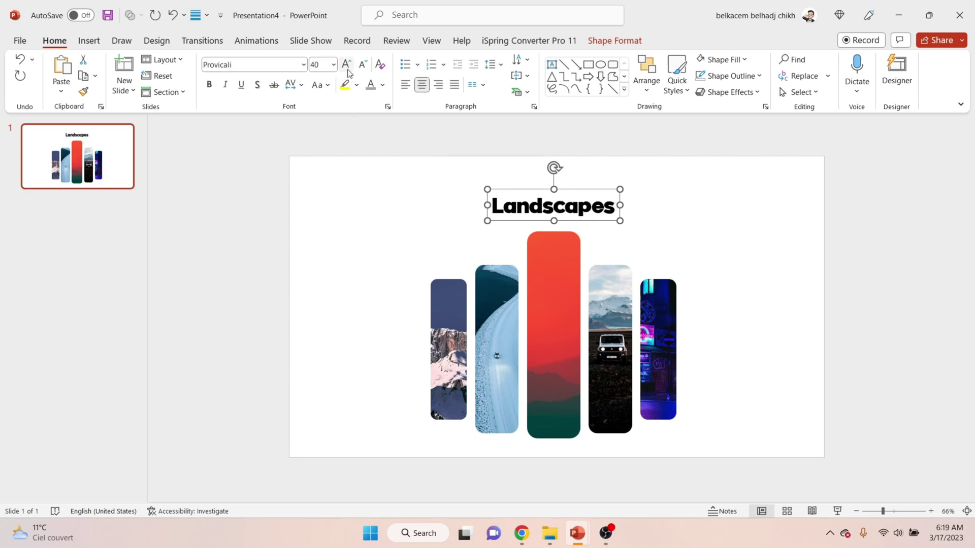
left_click(346, 64)
Step: Duplicate the slide and bring the red strip to the front on the copy
left_click(94, 170)
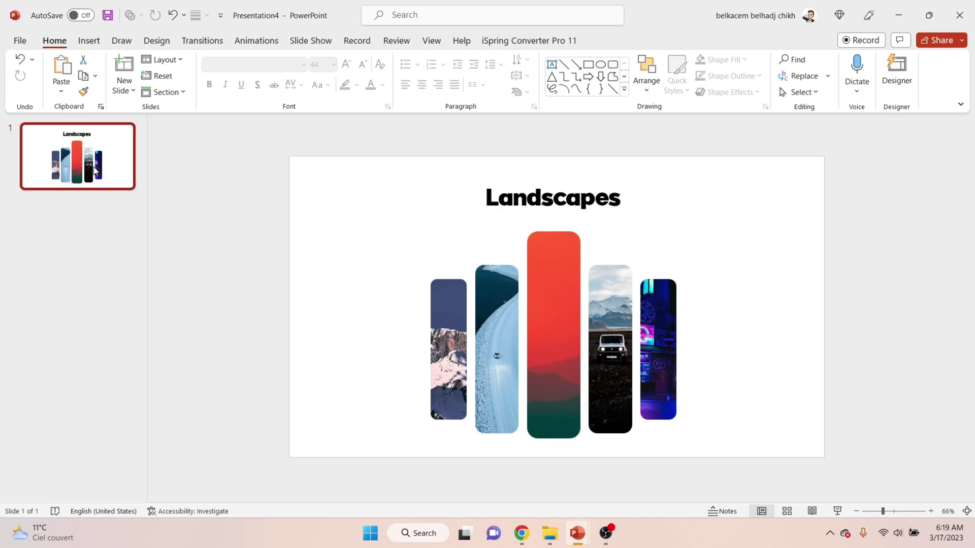
key("ctrl+d")
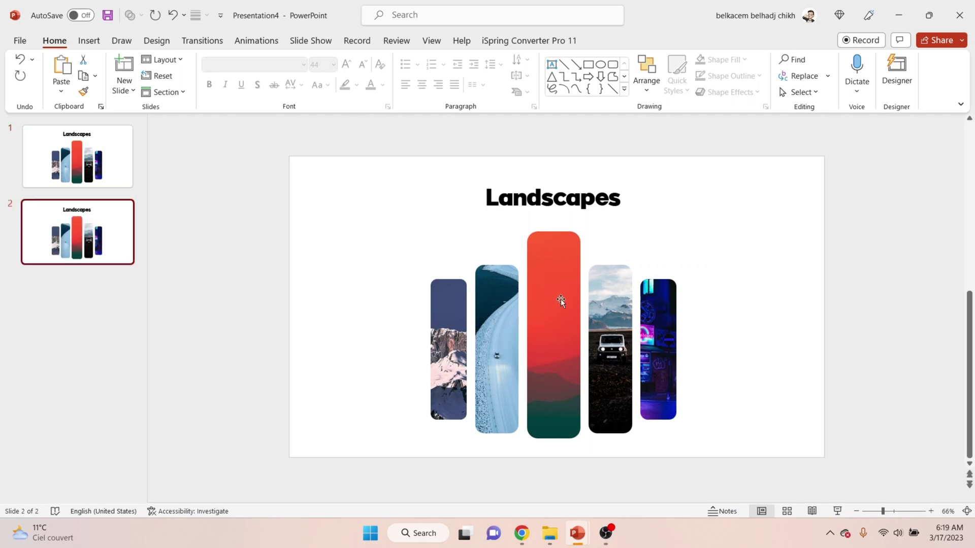
right_click(548, 286)
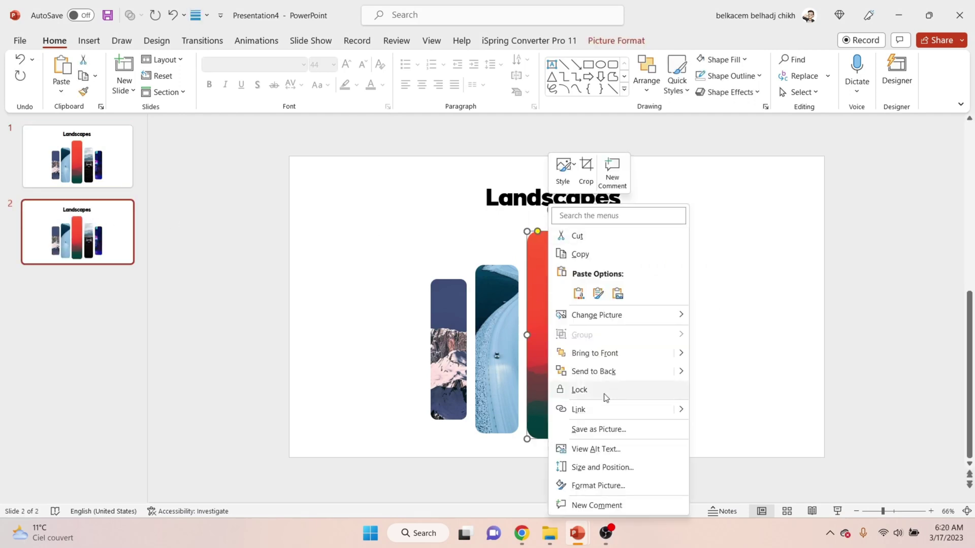
left_click(587, 354)
left_click(761, 307)
left_click(665, 324)
right_click(665, 324)
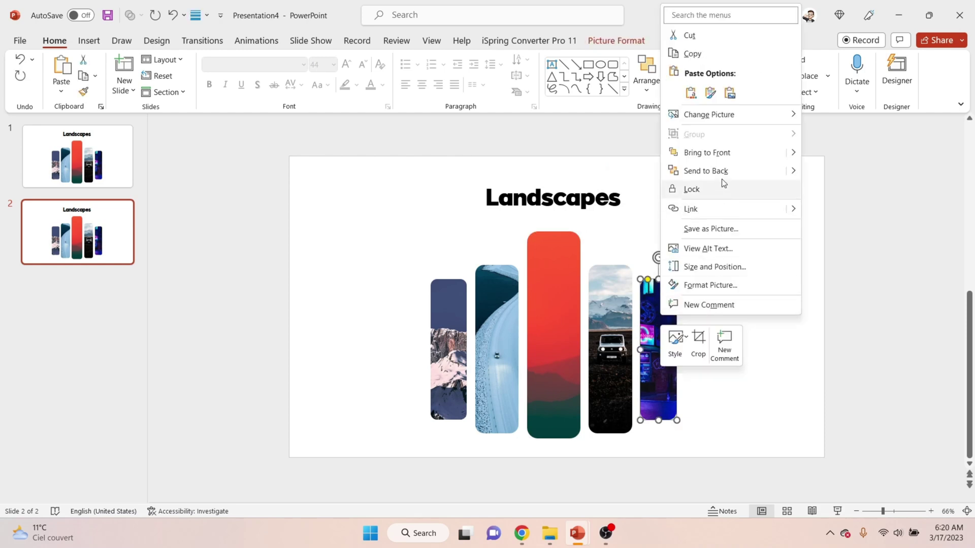
key("Escape")
left_click(453, 319)
right_click(452, 319)
key("Escape")
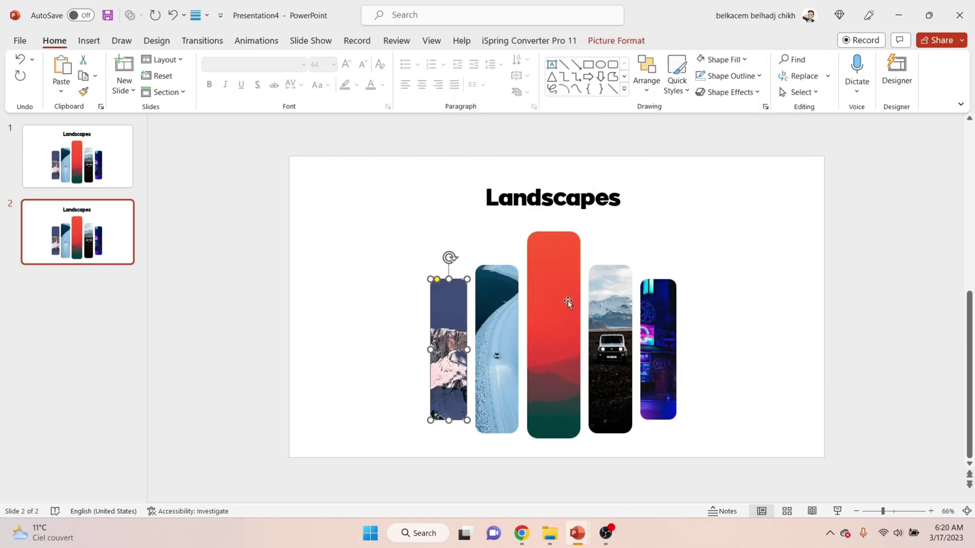
Step: Move the neon street, jeep, winding road and snowy mountain strips on slide 2 behind the red strip, centred on it
left_click(665, 355)
left_click_drag(666, 353, 563, 352)
left_click_drag(628, 360, 578, 360)
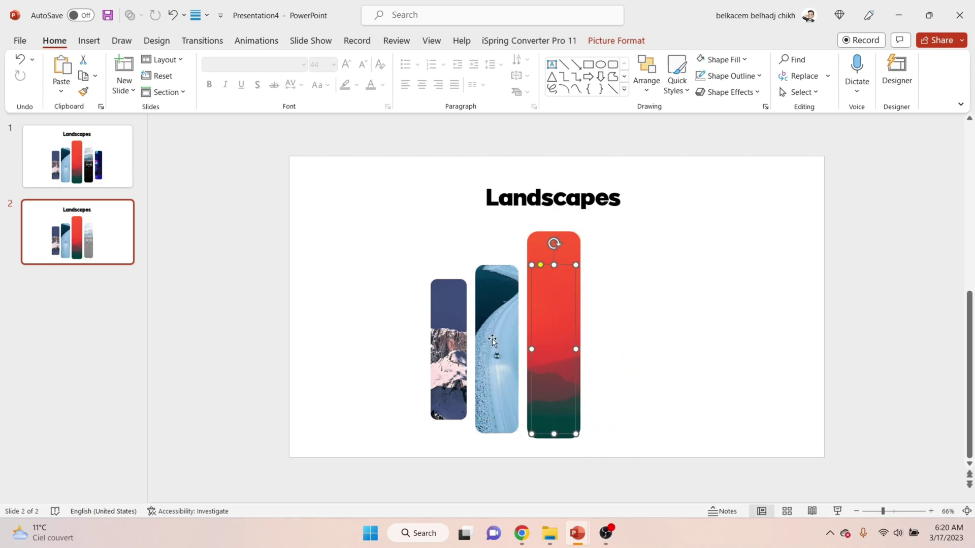
left_click_drag(492, 341, 543, 366)
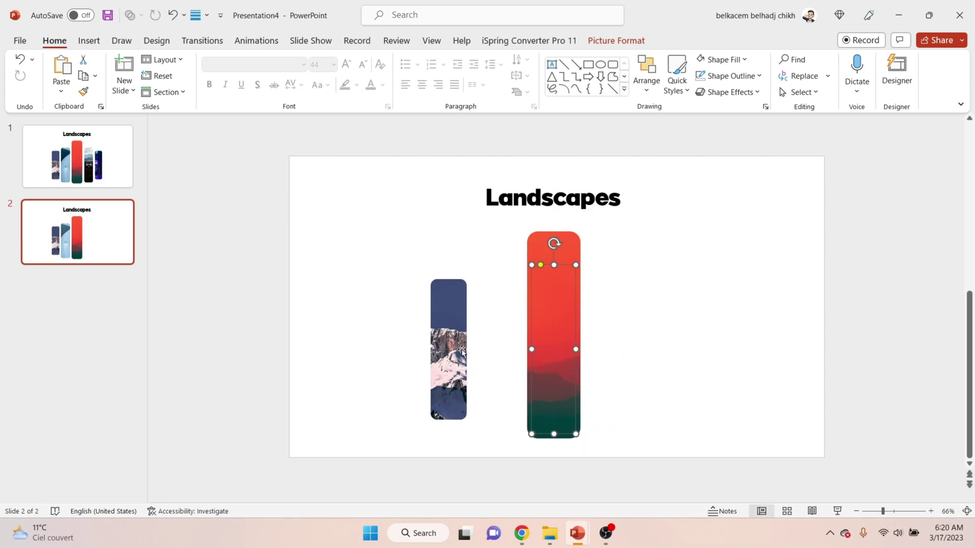
left_click_drag(462, 350, 552, 364)
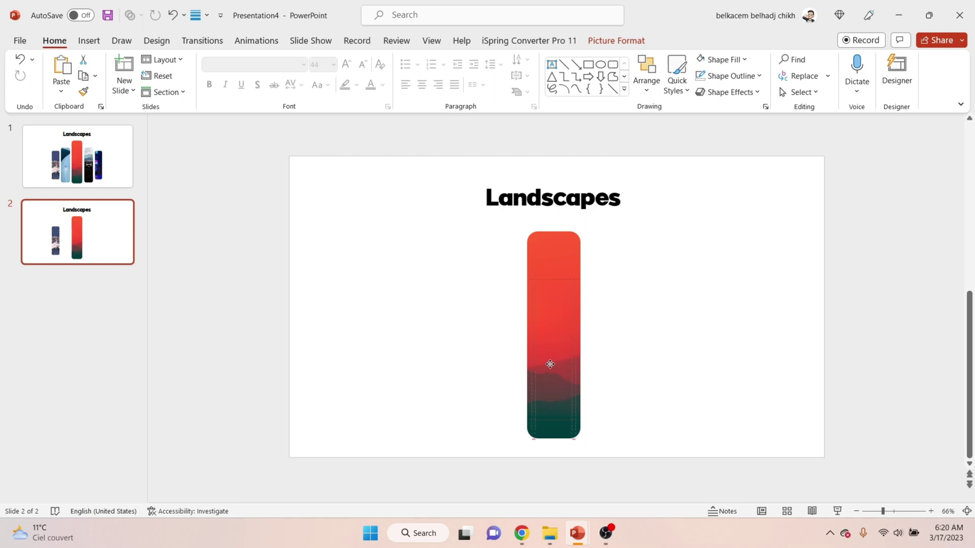
left_click(302, 220)
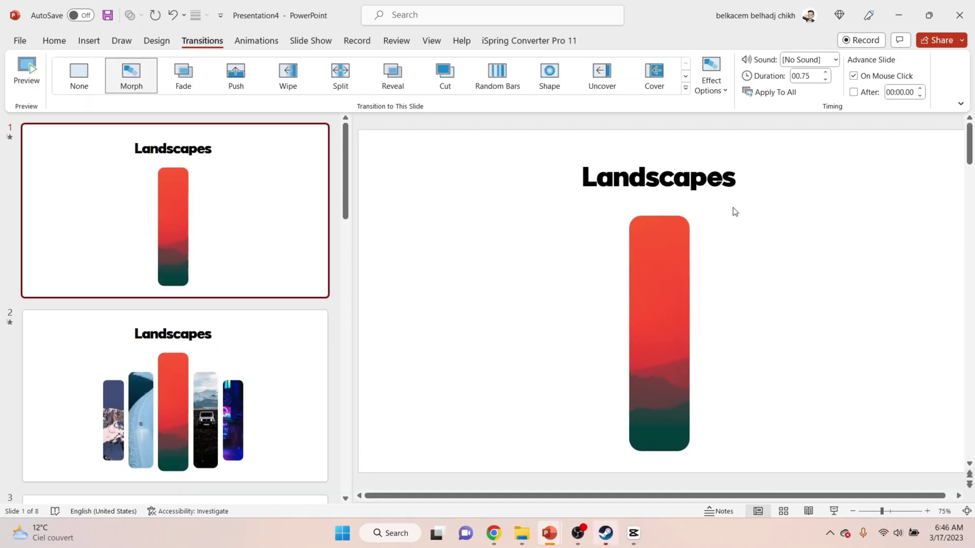
left_click_drag(735, 212, 542, 483)
left_click_drag(690, 452, 678, 435)
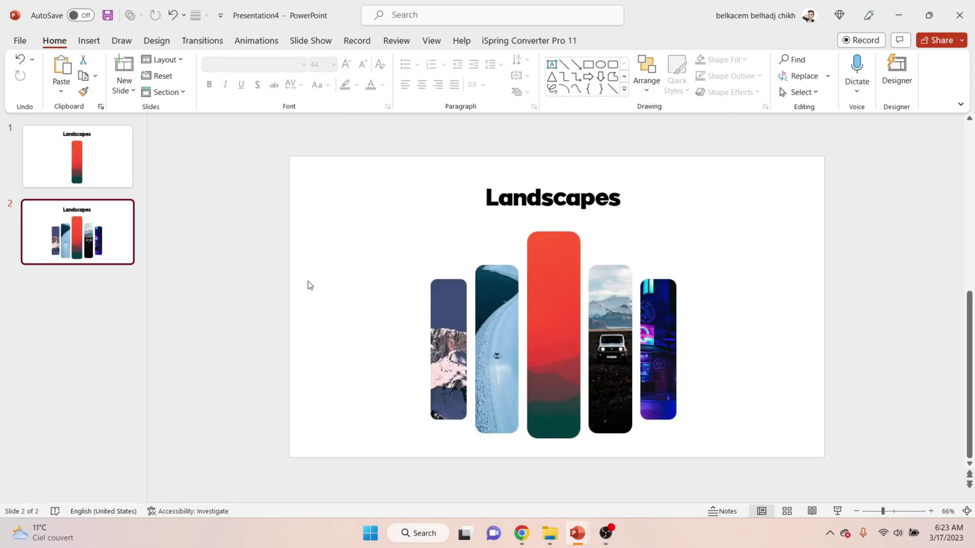
Step: Duplicate the slide with the five strips side by side and spread the four outer strips toward the slide's side edges on the copy
key("ctrl+d")
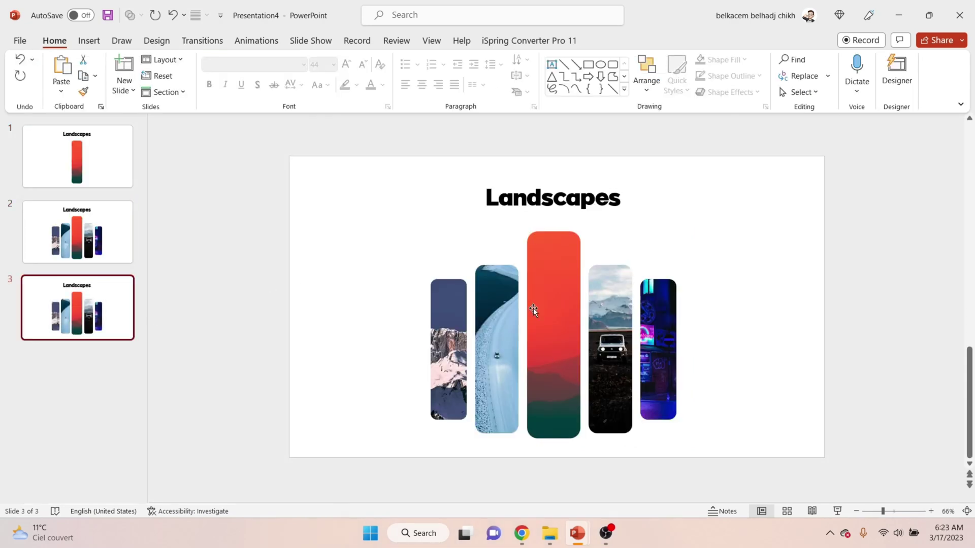
left_click_drag(451, 347, 325, 332)
left_click(500, 323)
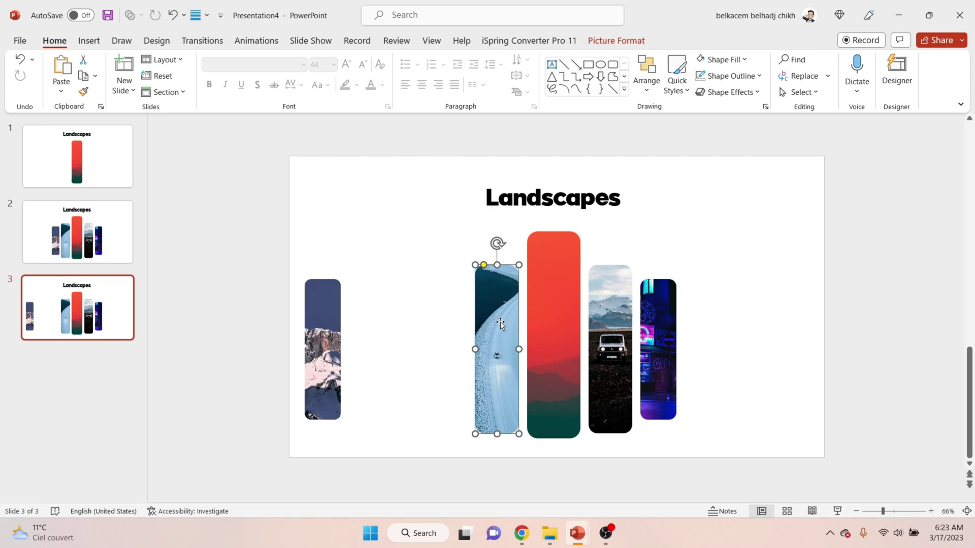
left_click_drag(500, 323, 372, 338)
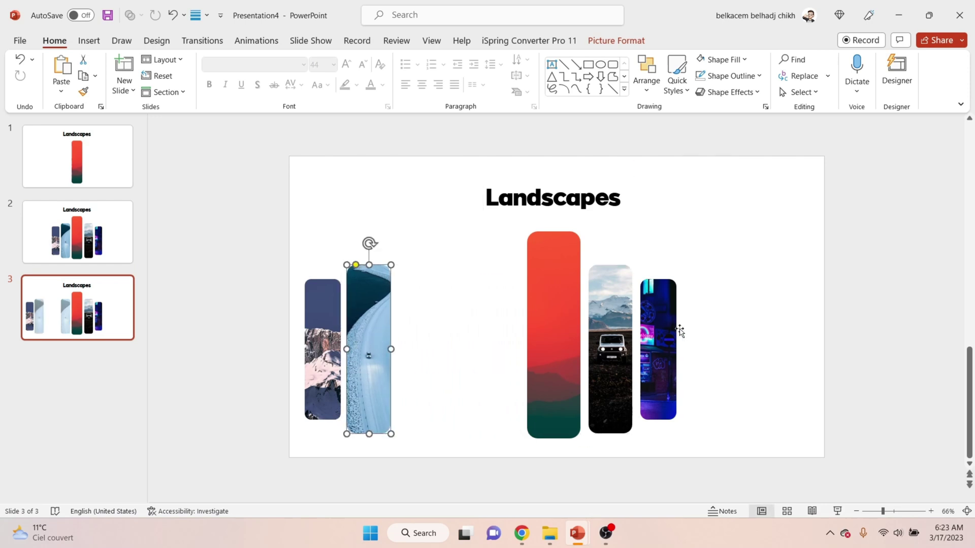
left_click_drag(655, 366, 792, 367)
left_click(605, 337)
left_click_drag(610, 382, 751, 381)
Step: Widen the red strip's crop frame to 8.14" across the central gap and reposition the photo to fill it
left_click_drag(547, 322, 721, 350)
left_click(617, 40)
left_click(818, 71)
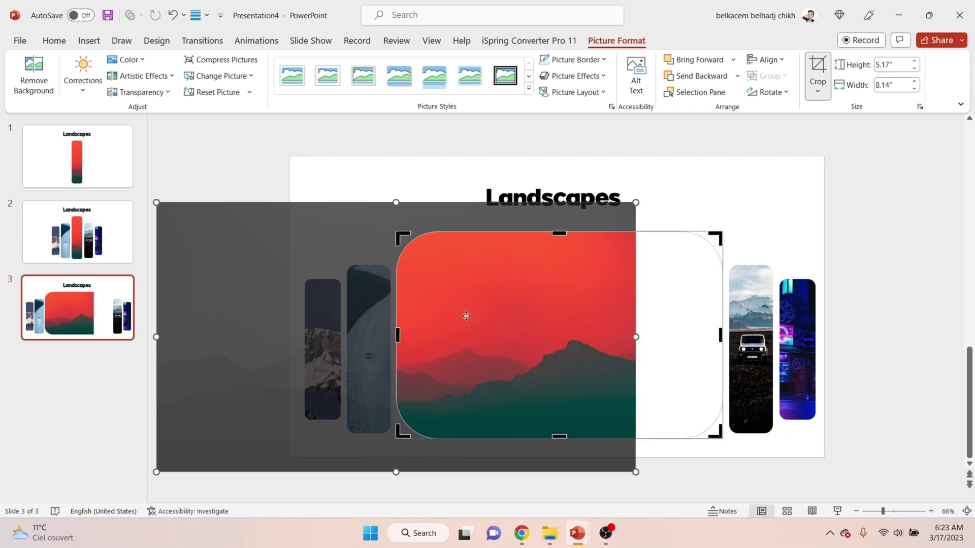
left_click_drag(464, 316, 609, 324)
left_click(401, 164)
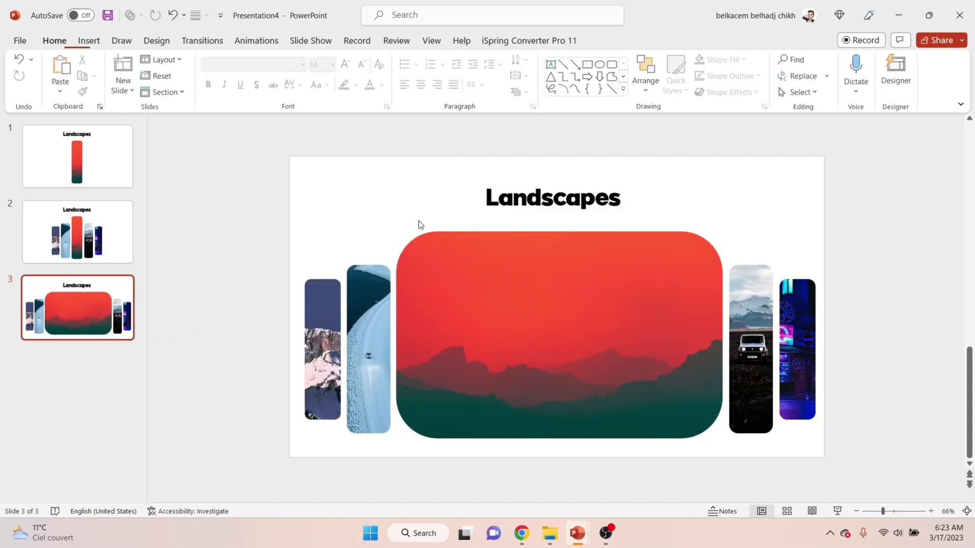
Step: Reduce the wide red picture's corner rounding and shift the picture slightly down
left_click(435, 235)
left_click_drag(437, 232, 445, 263)
left_click(373, 193)
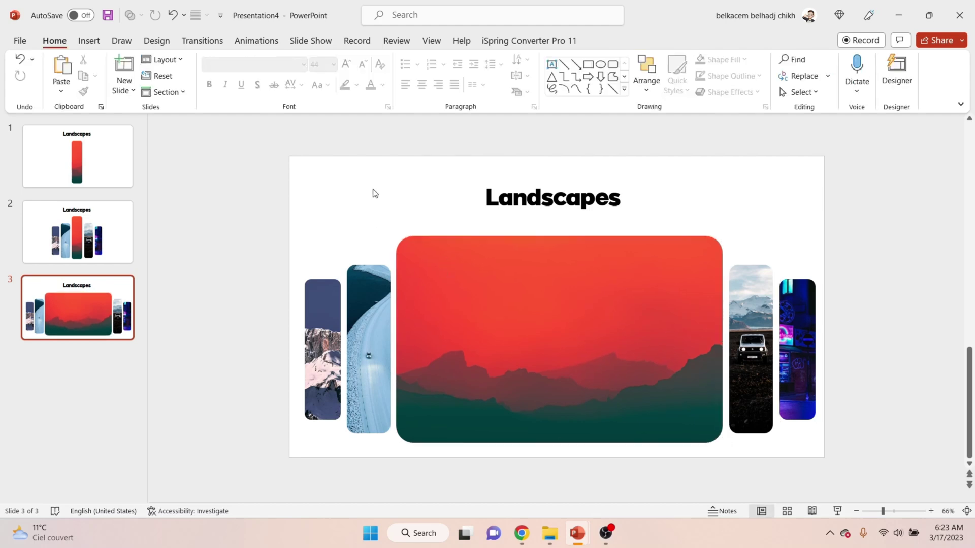
left_click(503, 341)
left_click(391, 217)
Step: Duplicate slide 3 and crop the red picture on the copy to a 1.08" wide strip beside the jeep strip
left_click(111, 308)
key("ctrl+d")
left_click(578, 281)
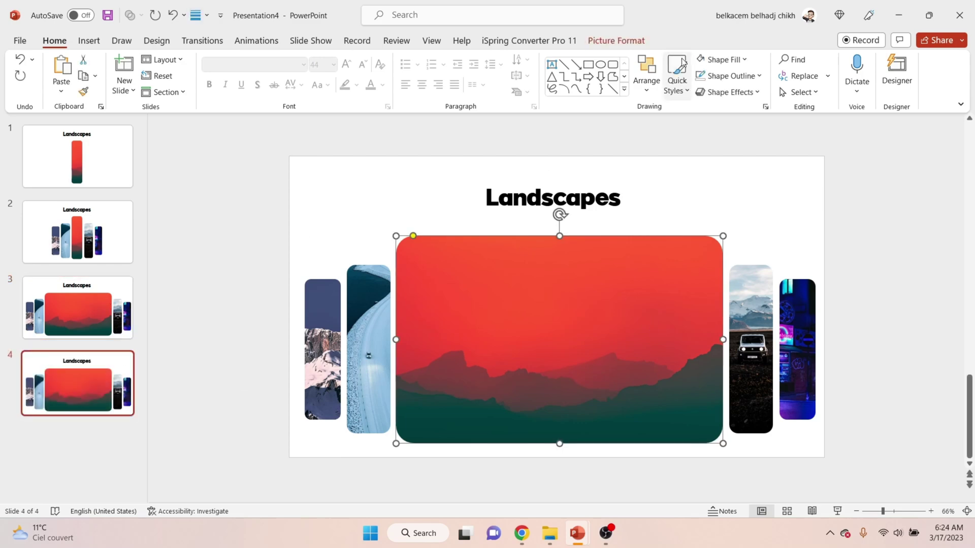
left_click(817, 69)
left_click_drag(396, 339, 680, 339)
left_click(705, 185)
left_click(689, 236)
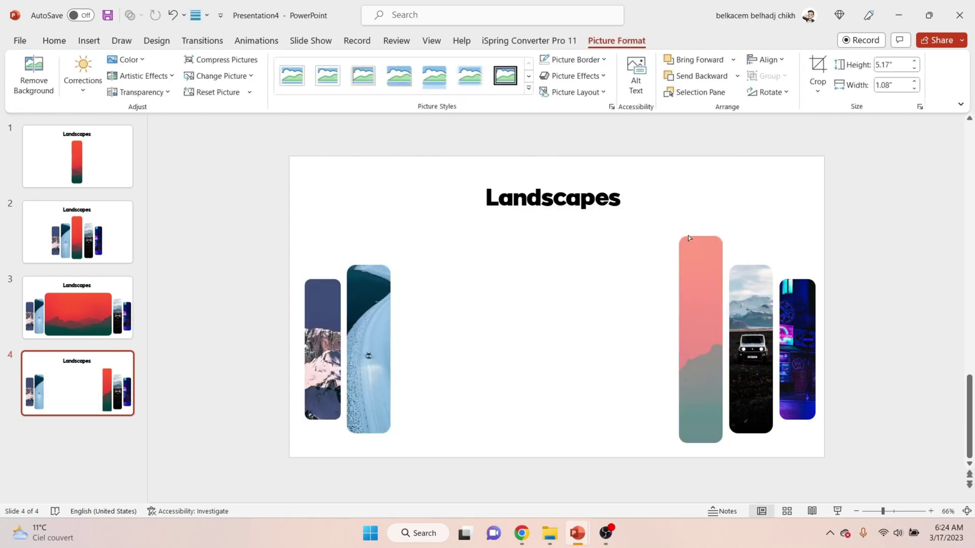
Step: Crop the red strip on slide 4 shorter at its upper and lower ends
left_click(812, 74)
left_click_drag(703, 238, 705, 259)
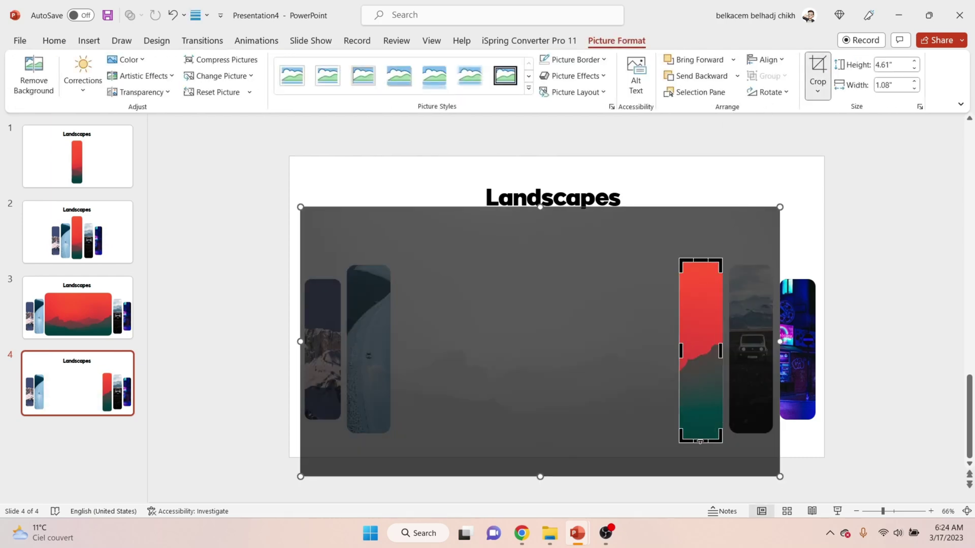
left_click_drag(704, 442, 706, 434)
Step: Scale the jeep strip down to 3.86" by 1" and the neon street strip to 3.03" by 0.78", keeping them vertically centred
left_click(756, 424)
left_click_drag(773, 434, 769, 421)
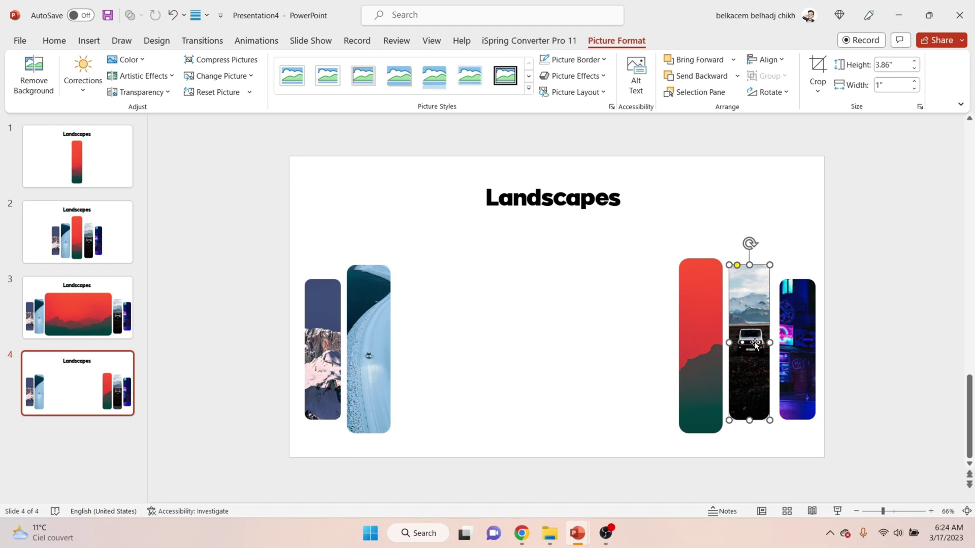
left_click_drag(754, 386, 754, 390)
left_click(796, 386)
left_click_drag(815, 419, 805, 384)
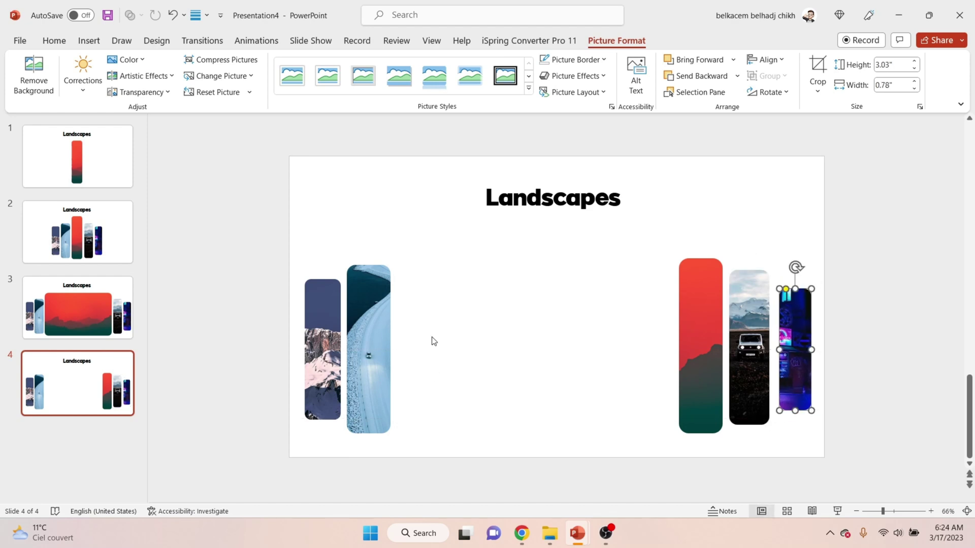
Step: Widen the winding road strip's crop frame to 8.11" up to the red strip, then enlarge and reposition its photo to fill it
left_click(327, 418)
left_click(370, 345)
left_click(817, 68)
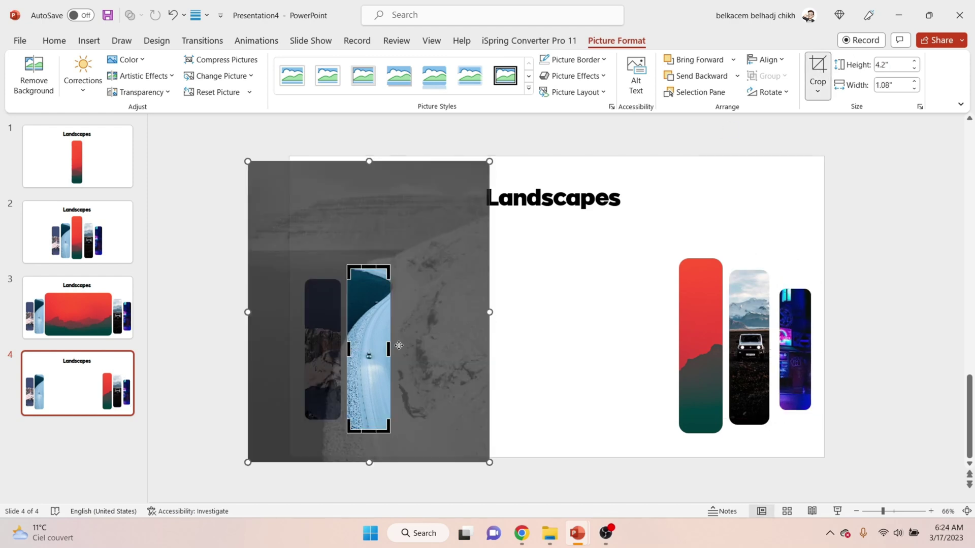
left_click_drag(389, 348, 672, 350)
left_click_drag(489, 462, 554, 484)
left_click_drag(388, 342, 534, 341)
key("Escape")
Step: Reduce the winding road picture's corner rounding and extend its crop frame slightly upward and downward
left_click_drag(381, 264, 362, 268)
left_click(817, 76)
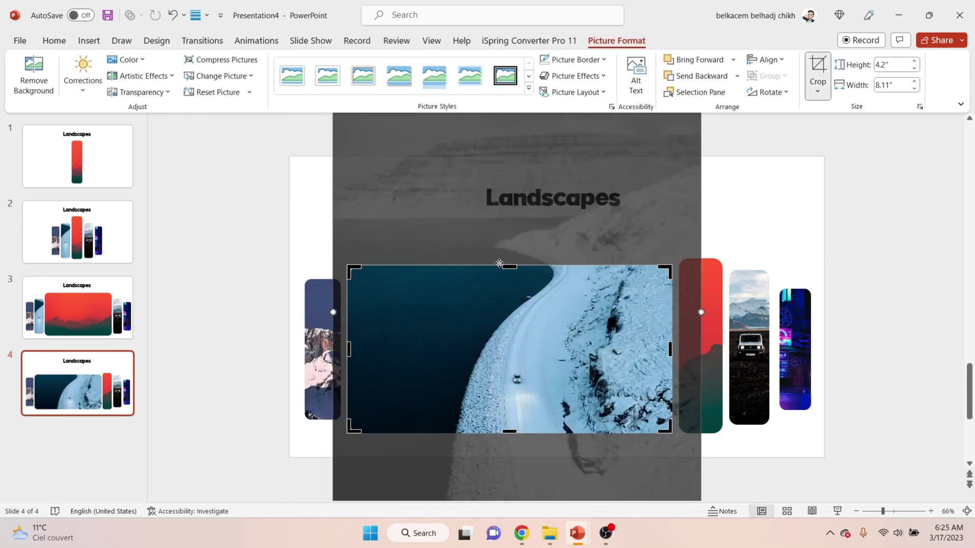
left_click_drag(509, 264, 510, 245)
left_click_drag(509, 435, 509, 440)
left_click(318, 300)
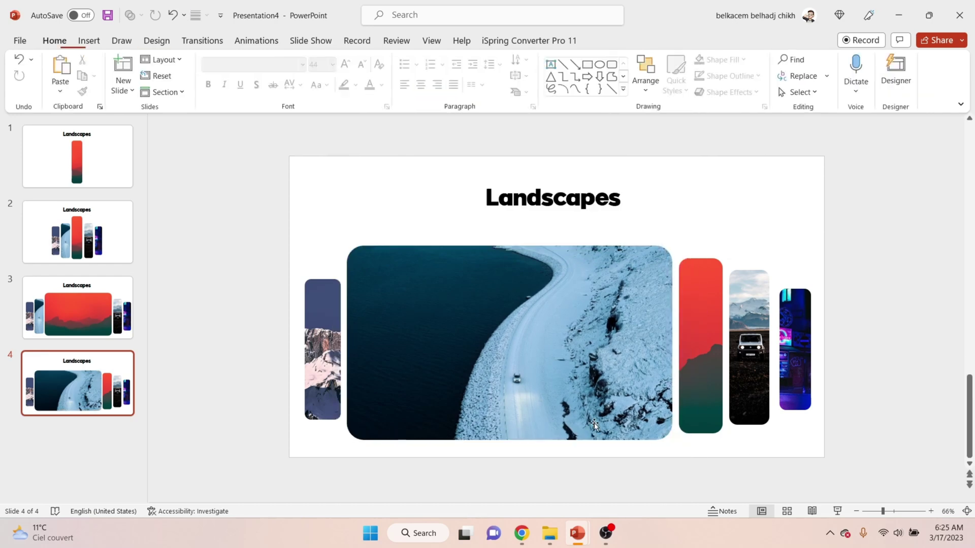
Step: Duplicate slide 4 and crop the winding road picture on the copy to a narrow strip beside the red one
left_click(87, 387)
key("ctrl+d")
left_click(443, 320)
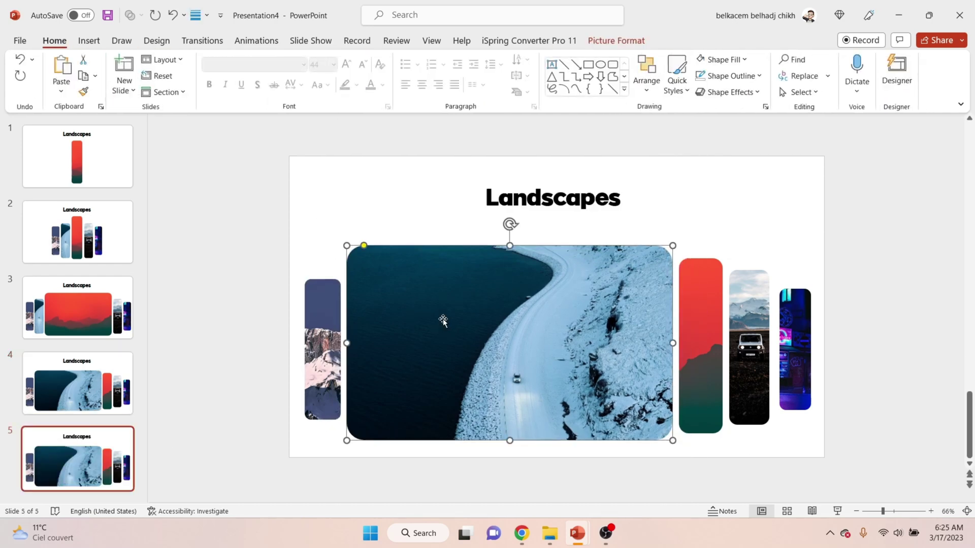
left_click(616, 40)
left_click(817, 76)
left_click_drag(348, 344, 629, 344)
Step: Crop the winding road strip shorter at both ends and increase its corner rounding
left_click_drag(650, 247, 650, 270)
left_click_drag(650, 438, 651, 419)
left_click(760, 218)
left_click(651, 284)
left_click_drag(633, 270, 643, 270)
left_click(577, 269)
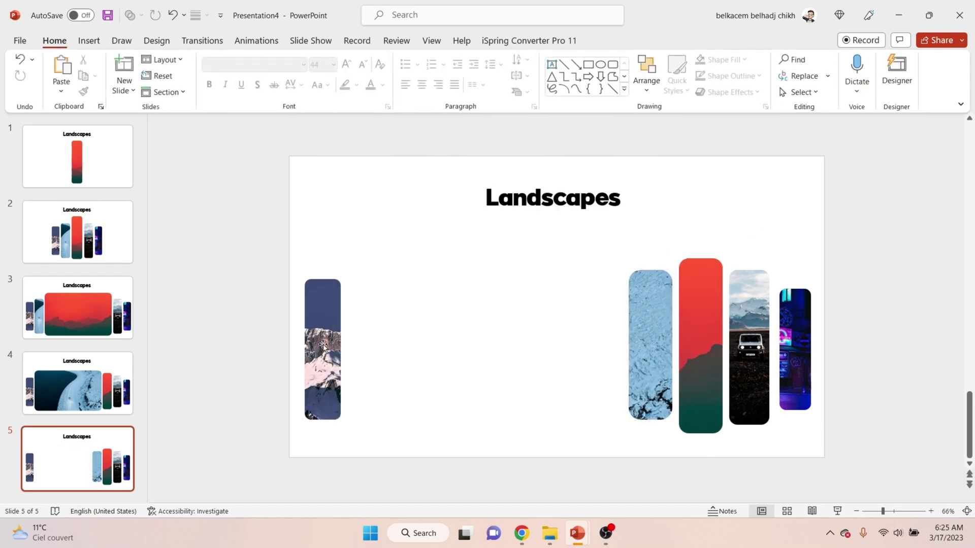
Step: Enlarge the snowy mountain strip's crop frame to 4.85" high by 7.91" wide and reduce its corner rounding
left_click(323, 305)
left_click(818, 68)
left_click_drag(371, 349, 491, 343)
left_click_drag(464, 281, 473, 245)
left_click_drag(470, 419, 468, 439)
left_click(467, 470)
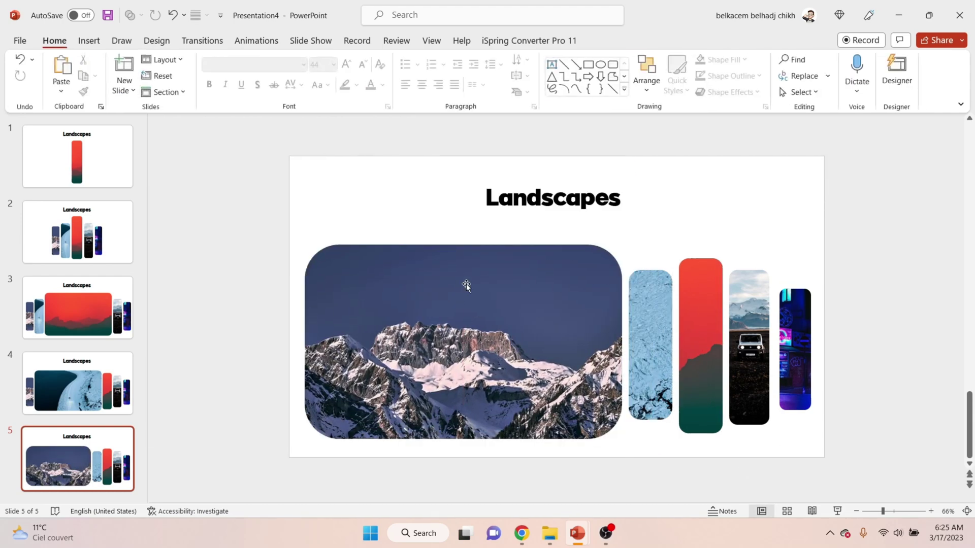
left_click(467, 284)
left_click_drag(338, 245, 319, 249)
Step: Duplicate slide 5 and crop the snowy mountain picture on the copy to a 1.08" wide strip at the slide's outer edge
left_click(92, 443)
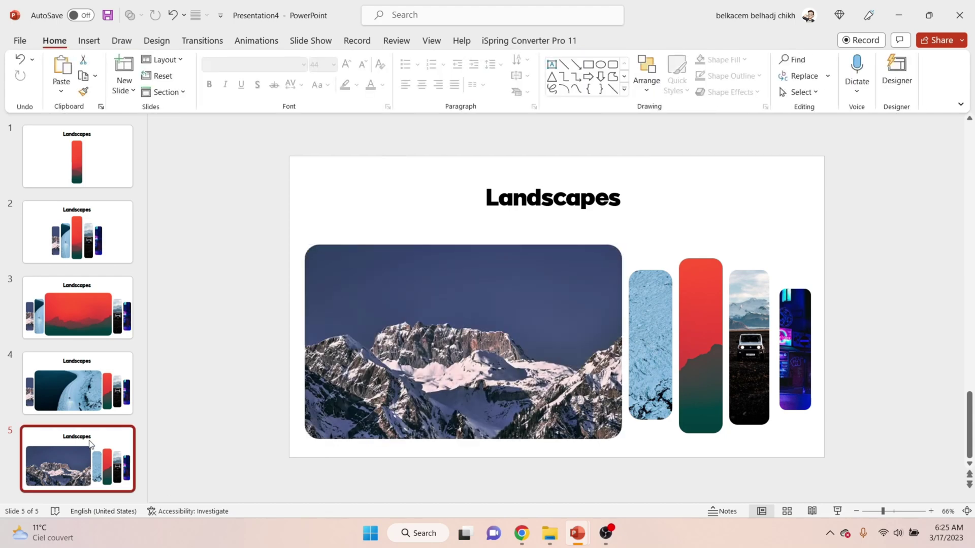
key("ctrl+d")
left_click(479, 322)
left_click(616, 40)
left_click(817, 64)
left_click_drag(623, 341, 349, 341)
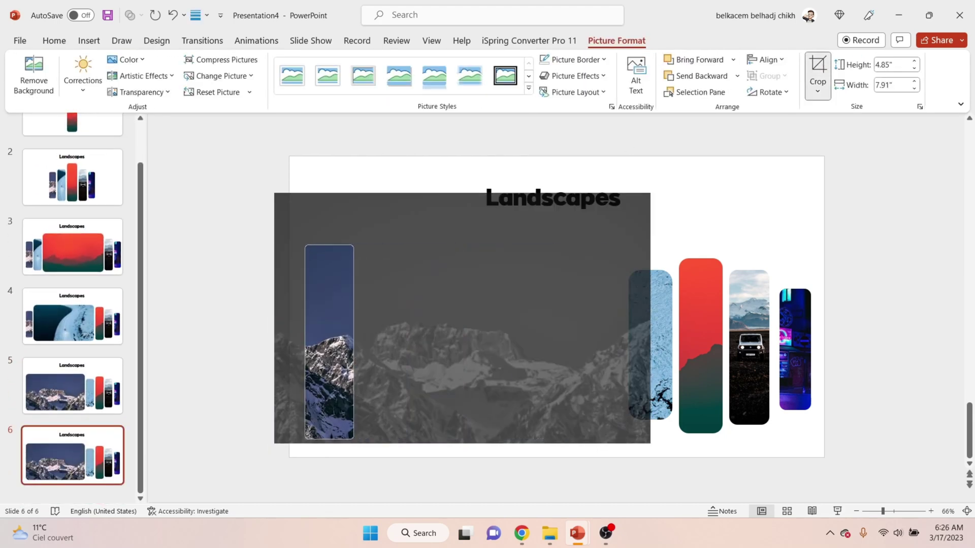
key("Escape")
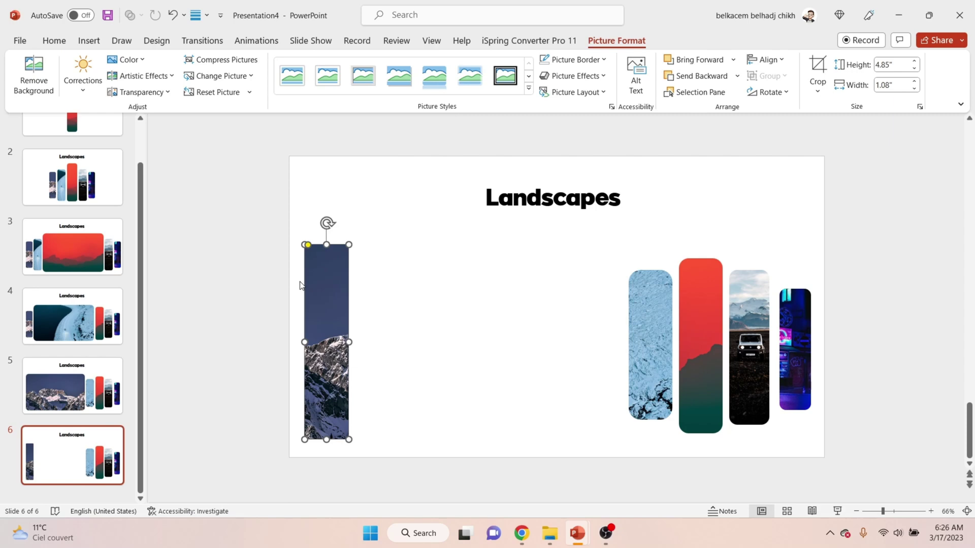
Step: Crop the snowy mountain strip to a height of 3.27" and increase its corner rounding
left_click(818, 64)
left_click_drag(327, 439, 327, 411)
left_click_drag(327, 244, 325, 271)
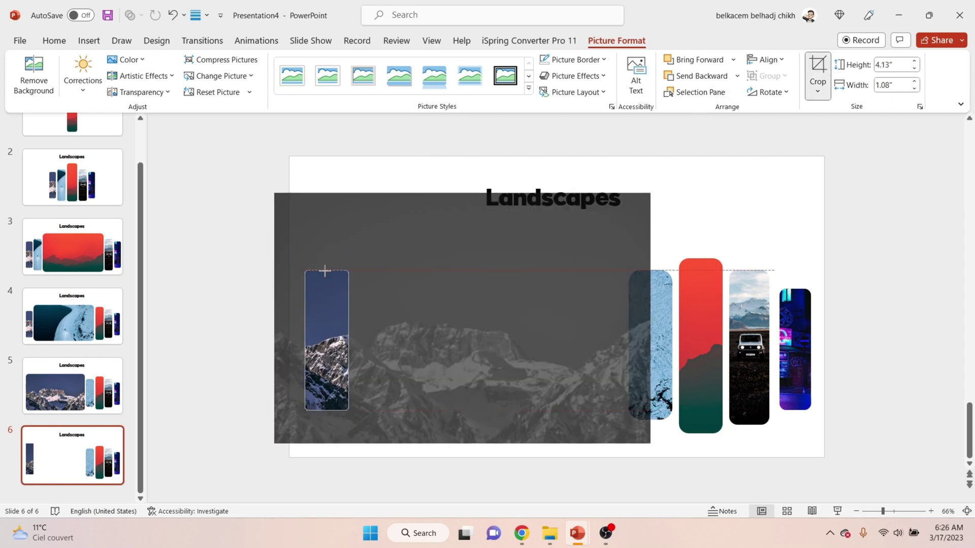
left_click(222, 218)
left_click(312, 280)
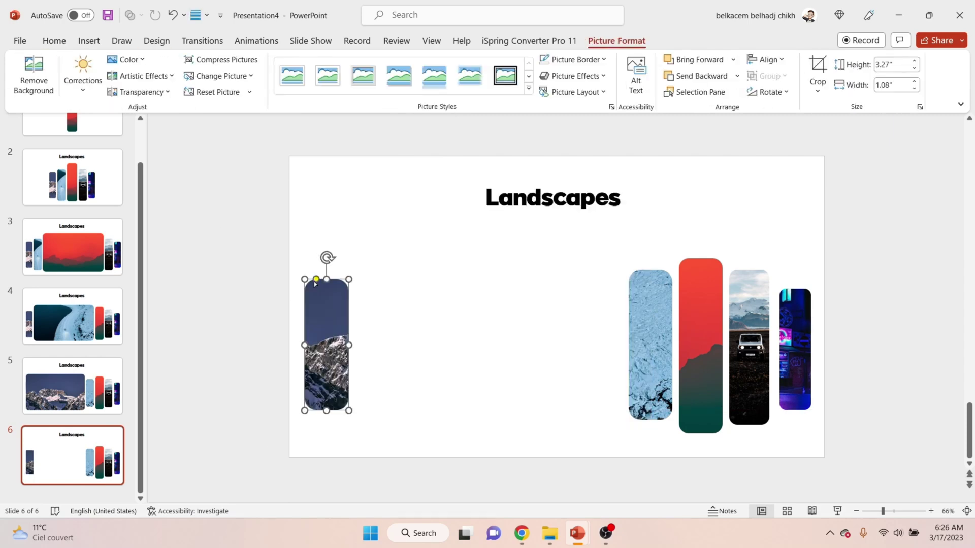
Step: Move the winding road, red and jeep strips over so they line up next to the snowy mountain strip
left_click_drag(647, 380, 371, 380)
left_click_drag(701, 355, 422, 356)
left_click_drag(742, 354, 775, 348)
Step: Set the jeep picture's crop frame to 4.89" high by 8.14" wide and enlarge and centre its photo to fill it
left_click(818, 77)
left_click_drag(611, 271, 613, 246)
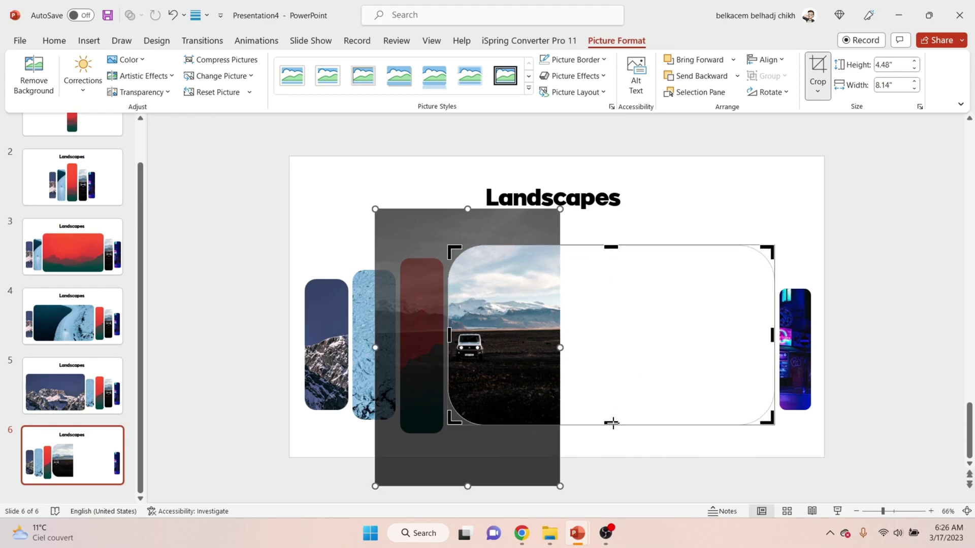
left_click_drag(612, 423, 611, 440)
left_click_drag(493, 336, 644, 336)
scroll(644, 336, "down", 2)
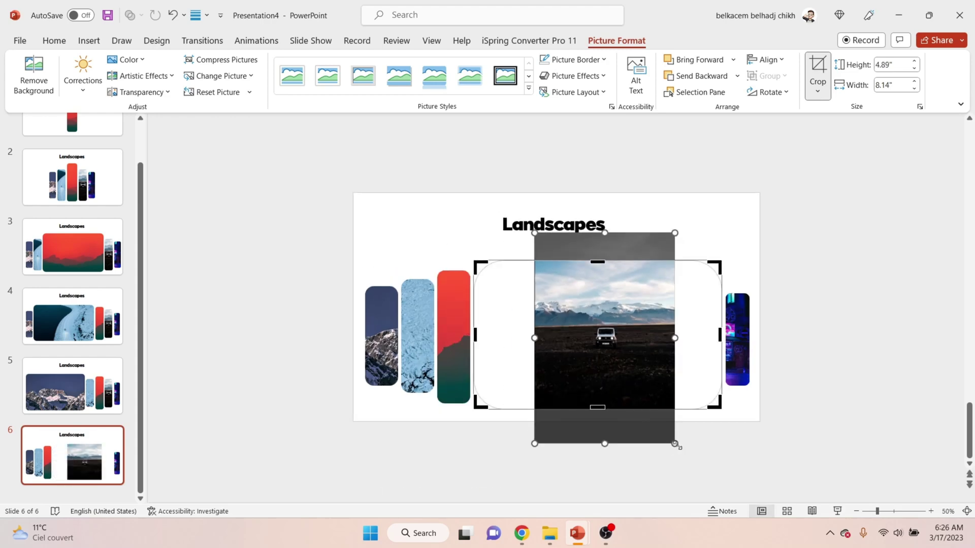
left_click_drag(675, 443, 738, 471)
left_click(762, 452)
Step: Reduce the corner rounding of the wide jeep picture on slide 6
left_click(601, 300)
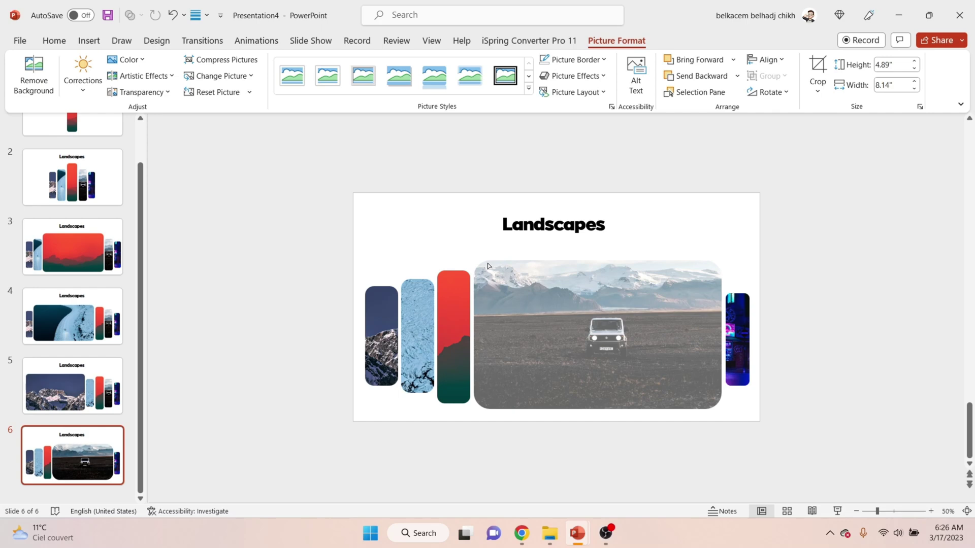
left_click_drag(487, 263, 487, 263)
left_click(753, 316)
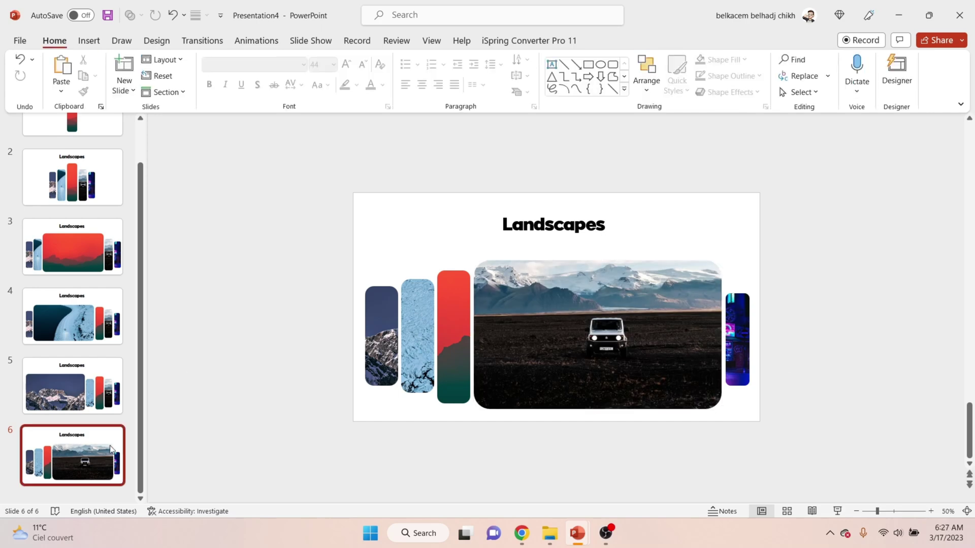
Step: Duplicate slide 6 and crop the jeep picture on the copy to a 1.08" wide strip beside the red one
key("ctrl+d")
left_click(610, 265)
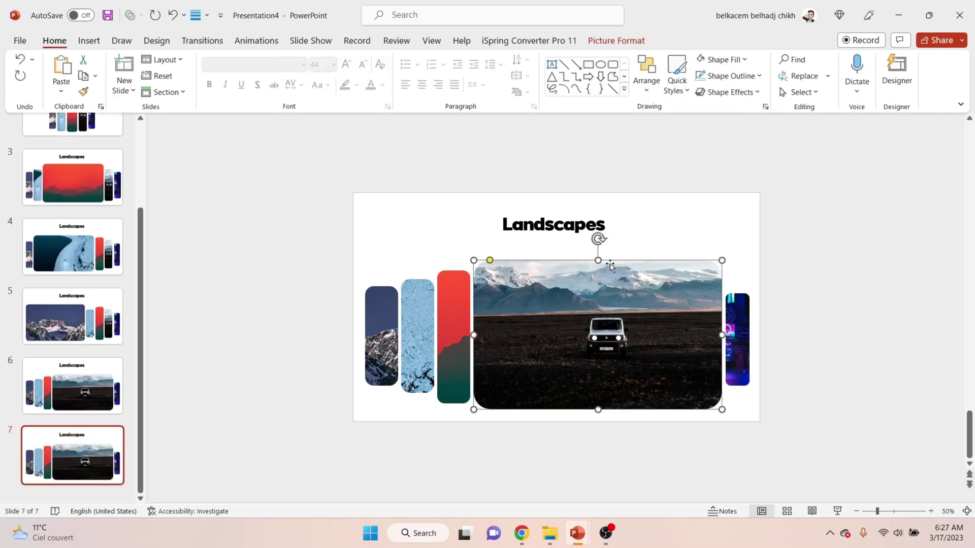
left_click(633, 43)
left_click(820, 71)
left_click_drag(719, 323, 506, 325)
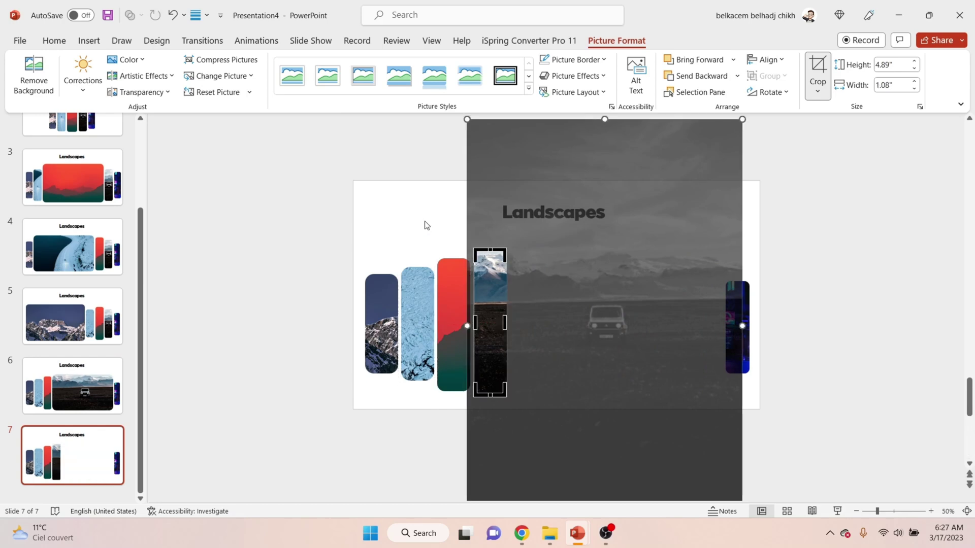
Step: Crop the jeep strip shorter at both ends, level with the winding road strip
scroll(455, 252, "up", 2)
left_click_drag(457, 270, 457, 265)
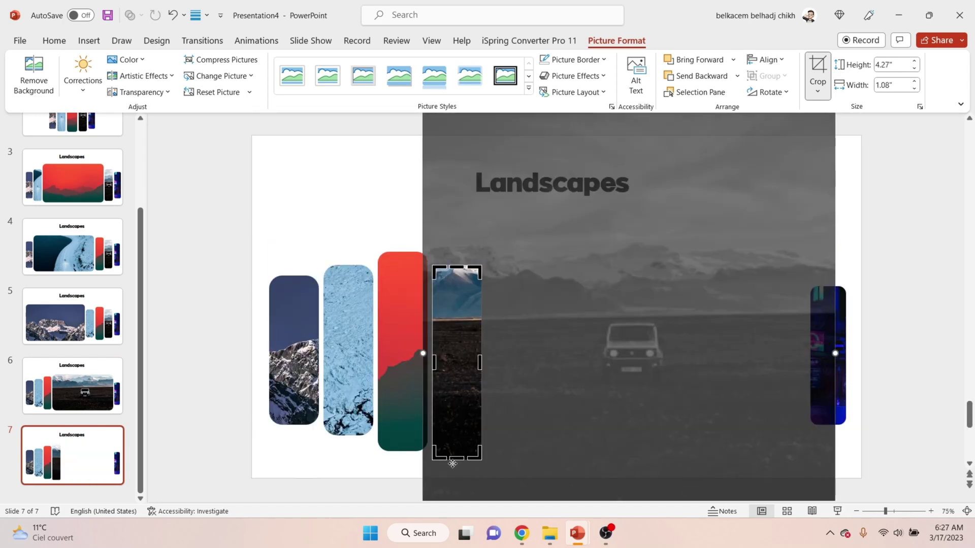
left_click_drag(457, 460, 457, 435)
left_click(795, 344)
Step: Enlarge the neon street strip's crop frame to 4.91" high by 7.86" wide and reposition its photo to fill it
left_click(825, 343)
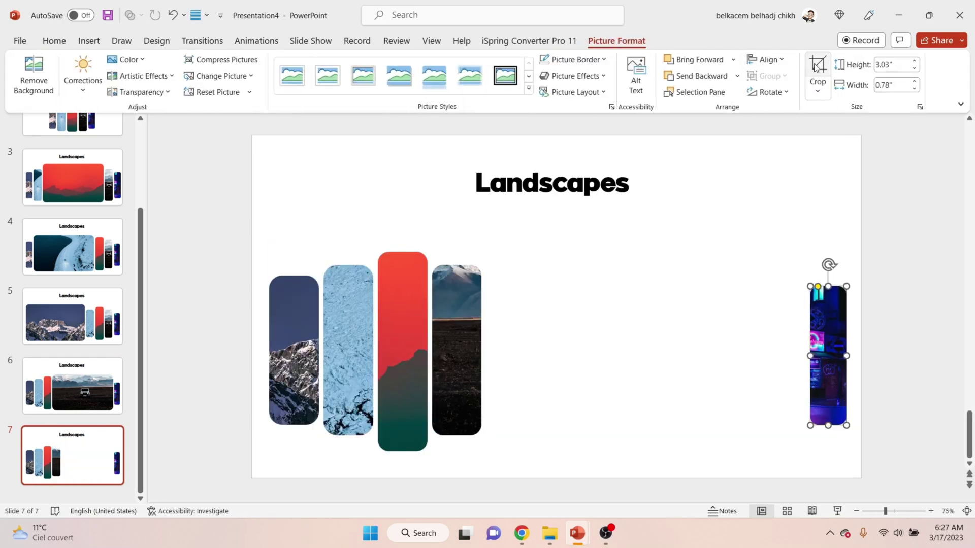
left_click(817, 71)
left_click_drag(775, 288, 796, 221)
left_click_drag(775, 424, 784, 445)
left_click_drag(760, 334, 487, 372)
left_click_drag(747, 327, 635, 315)
left_click(894, 342)
Step: Reduce the neon street picture's corner rounding and extend its crop frame slightly downward
left_click(680, 369)
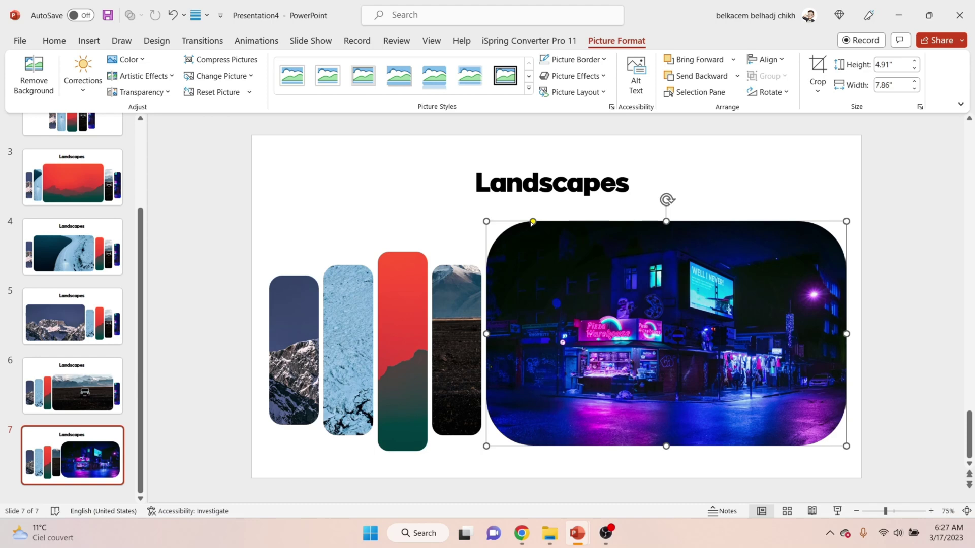
left_click_drag(533, 222, 505, 223)
left_click(817, 71)
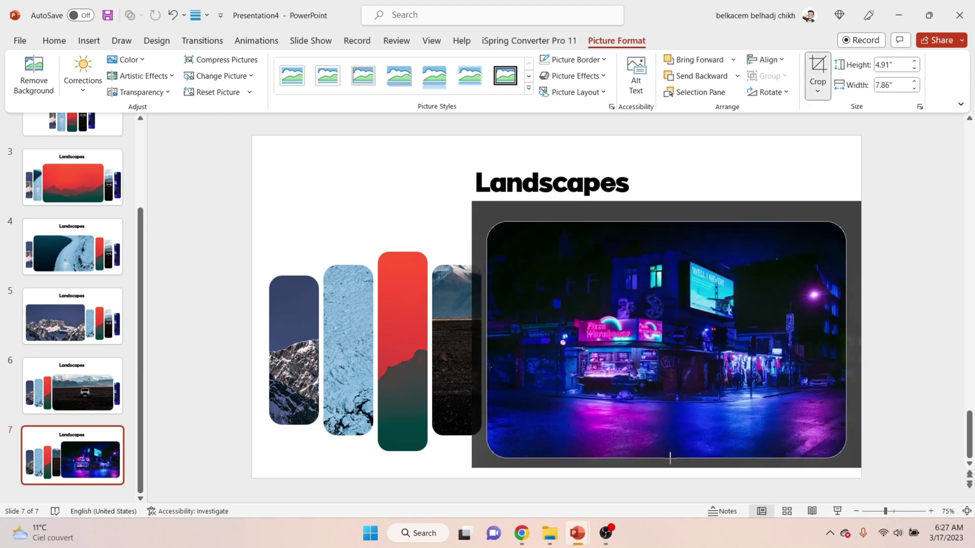
left_click_drag(670, 459, 670, 460)
left_click(920, 323)
Step: Duplicate slide 2 with the five stacked strips and move the copy to the end of the deck as slide 8
left_click(104, 385)
left_click(99, 316)
left_click(95, 246)
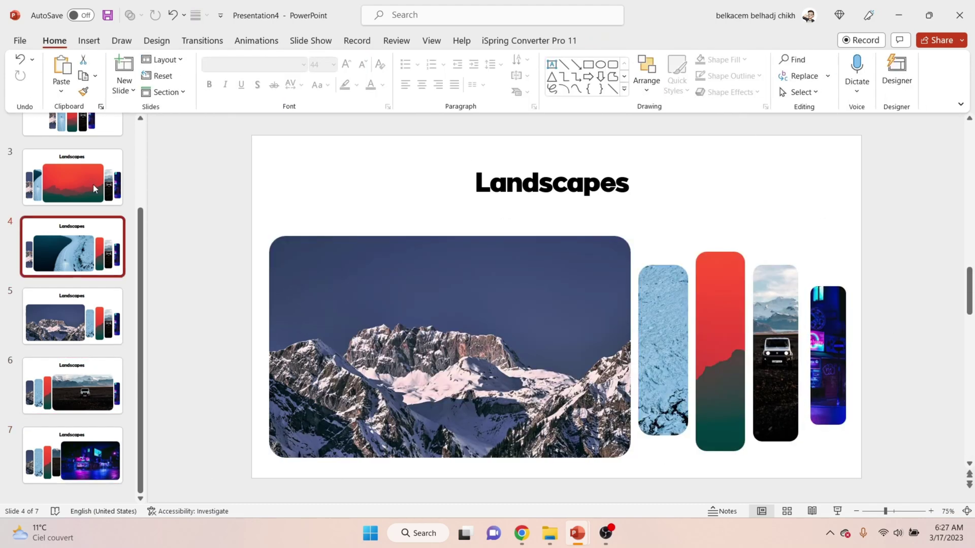
left_click(93, 188)
scroll(88, 198, "up", 2)
left_click(83, 208)
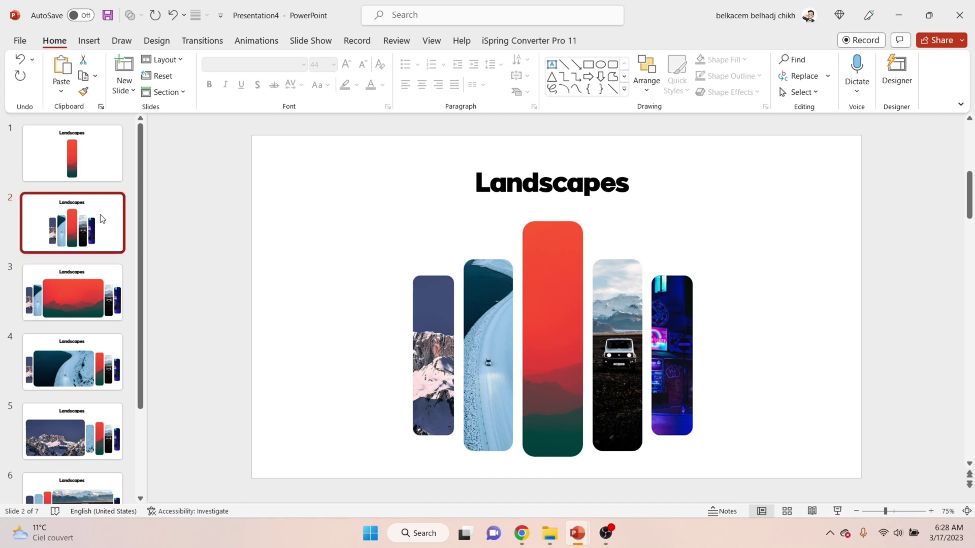
key("ctrl+d")
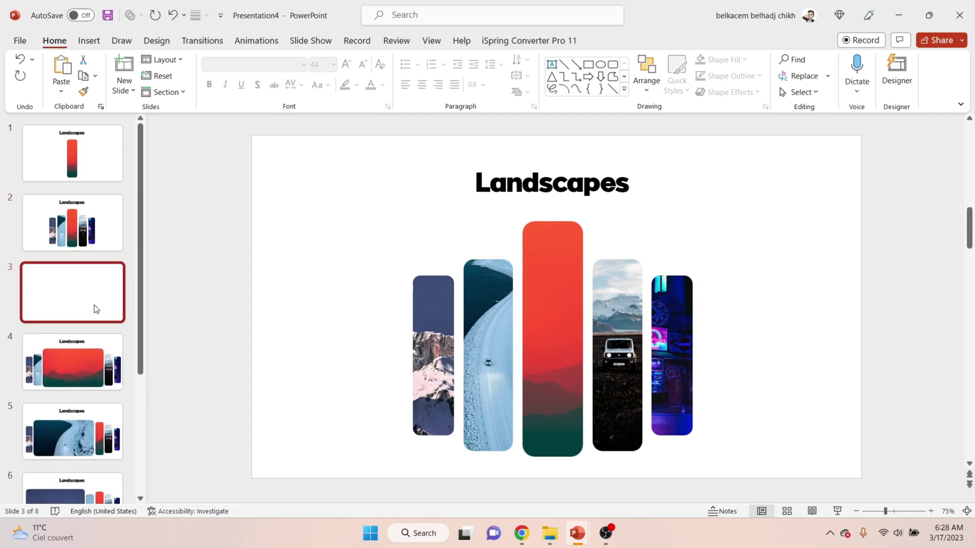
left_click_drag(88, 285, 93, 452)
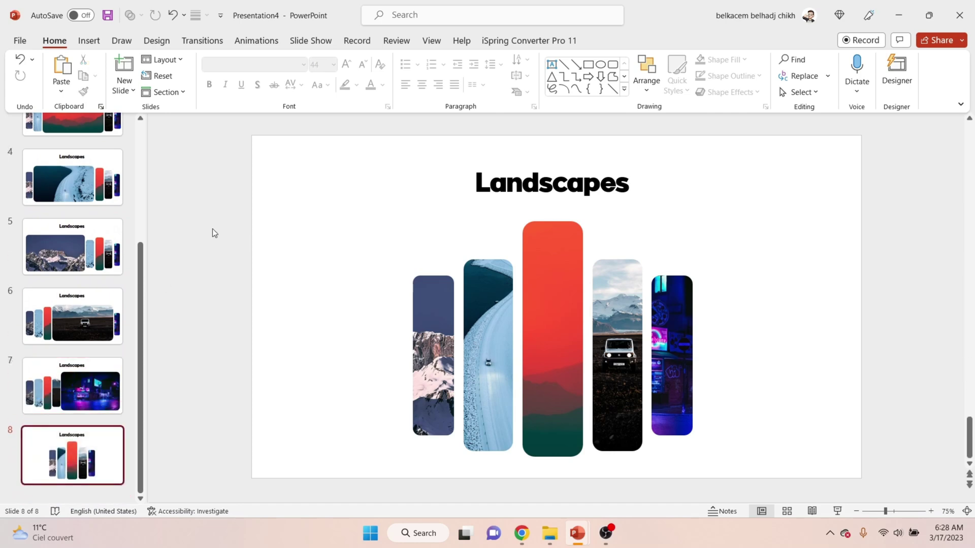
Step: Add a text box reading "Name of the photographer" on slide 3, which has the expanded red picture
scroll(212, 232, "up", 5)
left_click(394, 446)
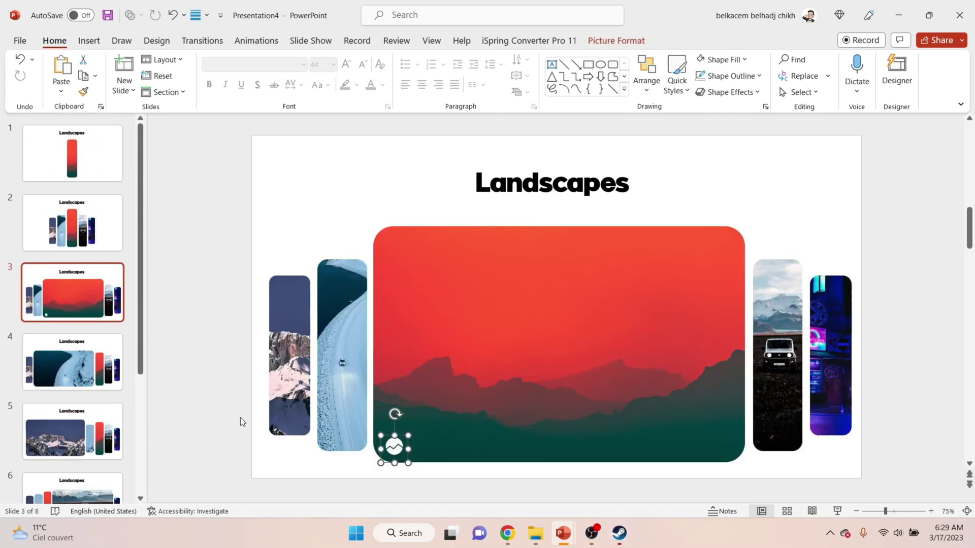
left_click(227, 219)
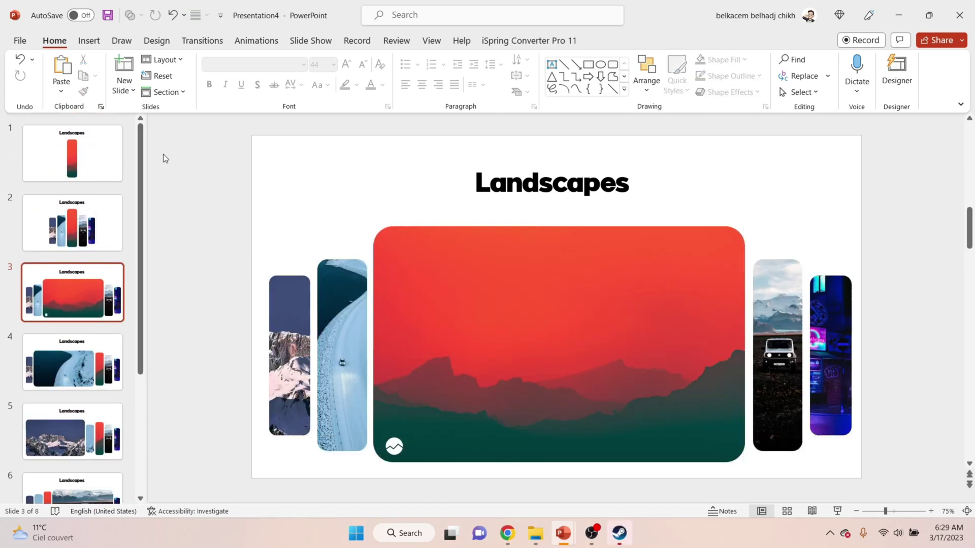
left_click(89, 42)
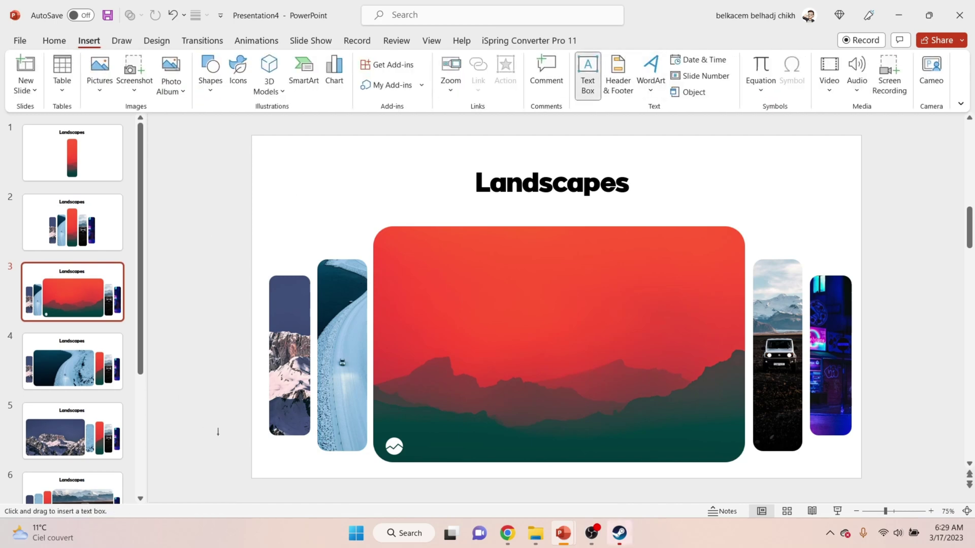
left_click(214, 376)
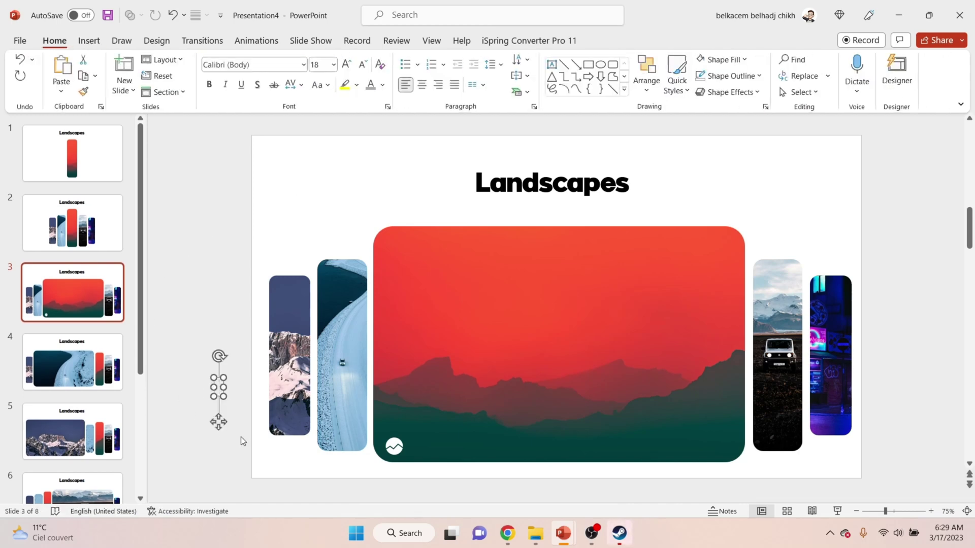
type("Name of ")
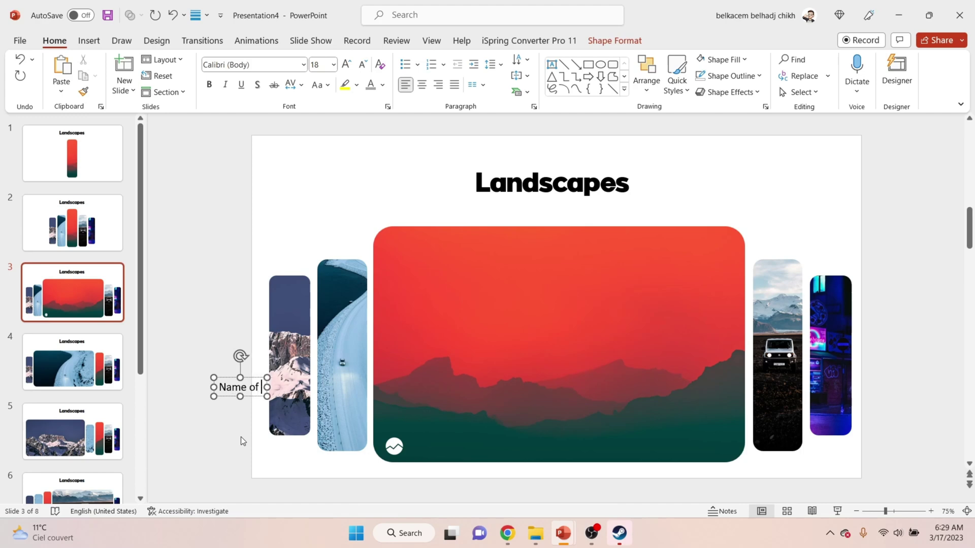
type("the ")
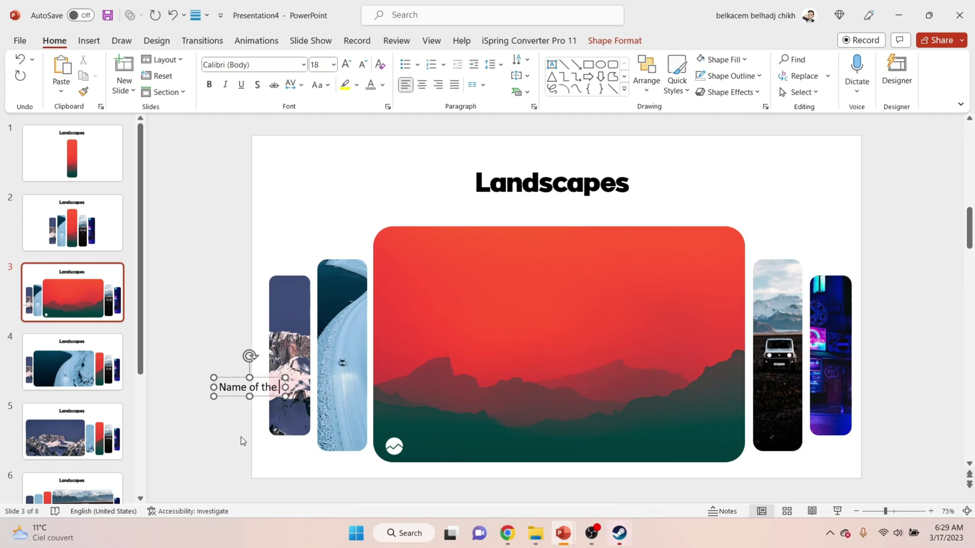
type("photographer")
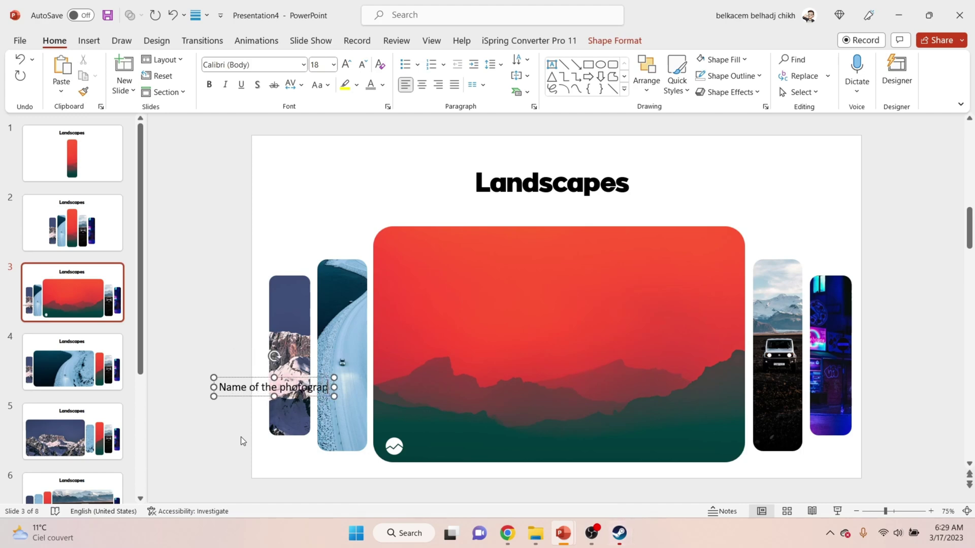
left_click(242, 404)
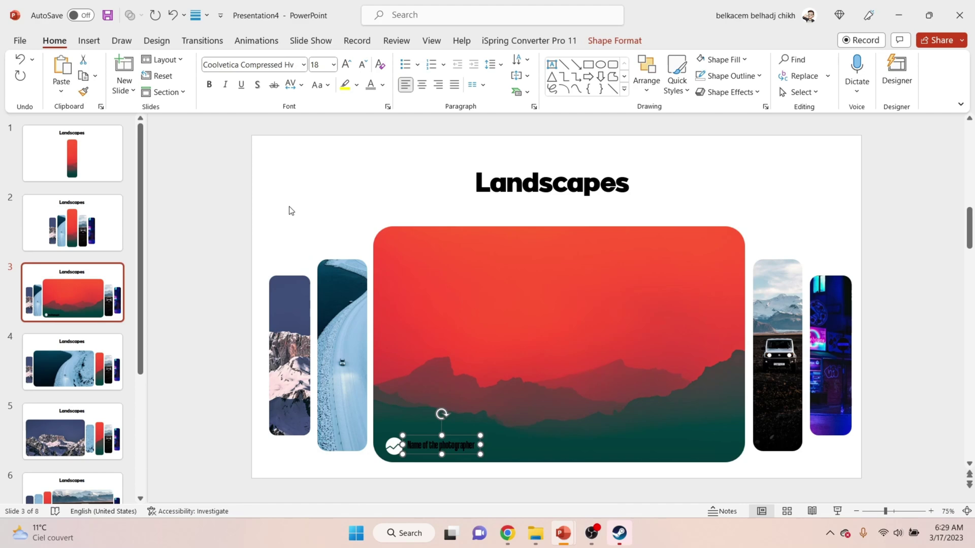
Step: Format the photographer caption in white Coolvetica Condensed Rg at 24 pt
left_click(303, 64)
scroll(271, 213, "down", 10)
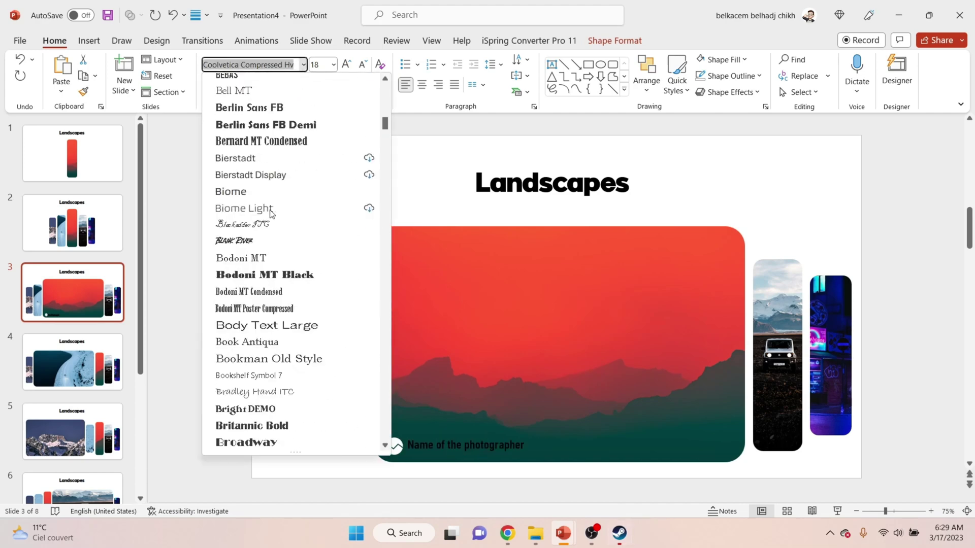
scroll(271, 213, "down", 2)
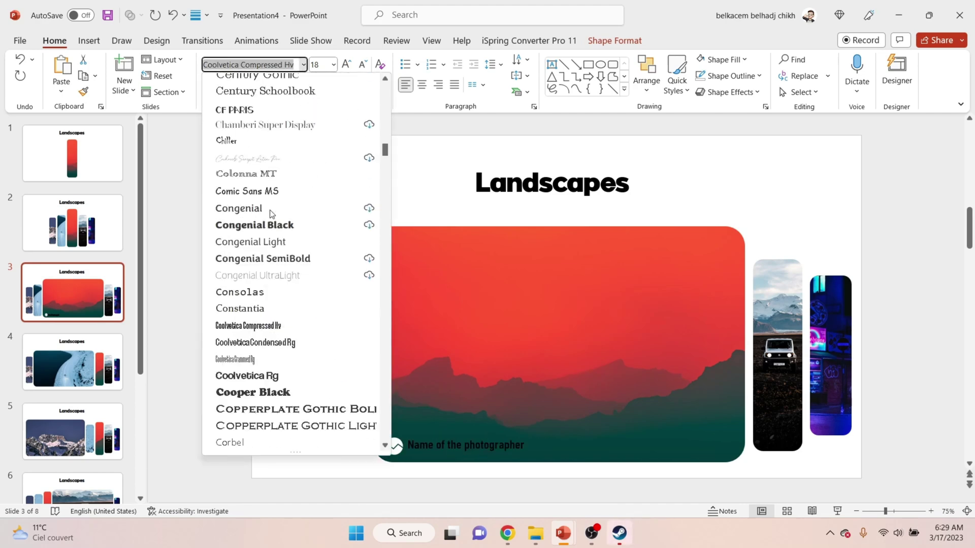
left_click(287, 341)
left_click(382, 84)
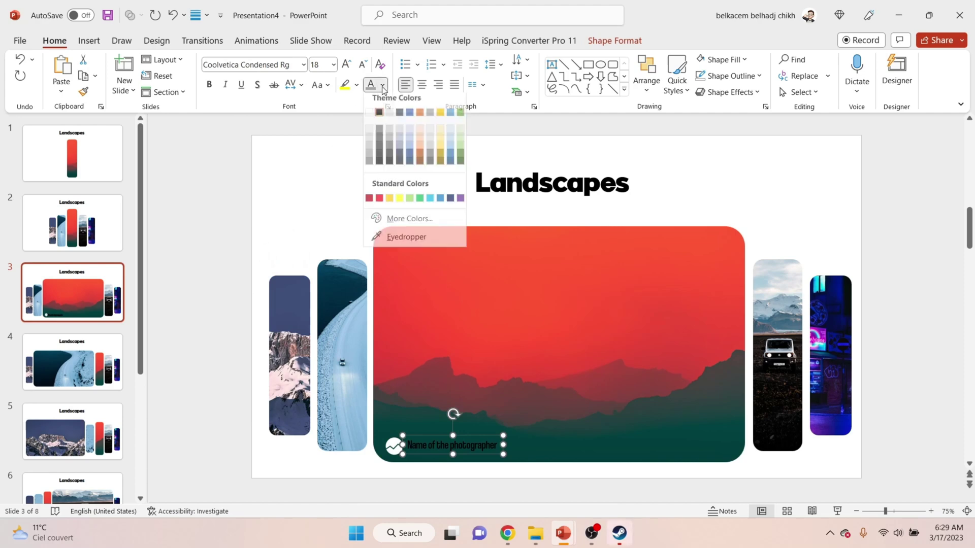
left_click(369, 126)
left_click(348, 65)
left_click(347, 64)
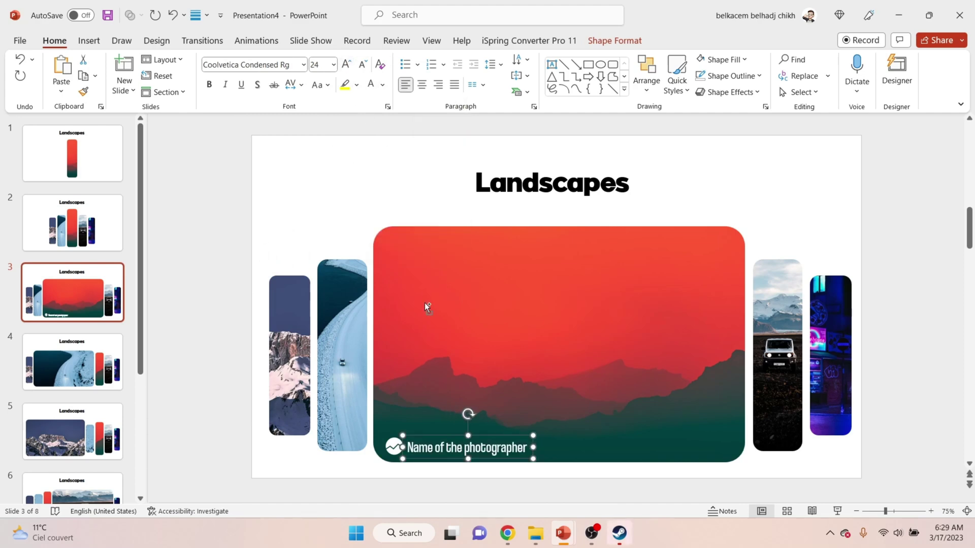
Step: Nudge the photographer caption vertically until it lines up with the round white icon beside it
scroll(425, 303, "up", 7)
left_click_drag(477, 397, 491, 392)
key("Up")
key("Up")
key("Up")
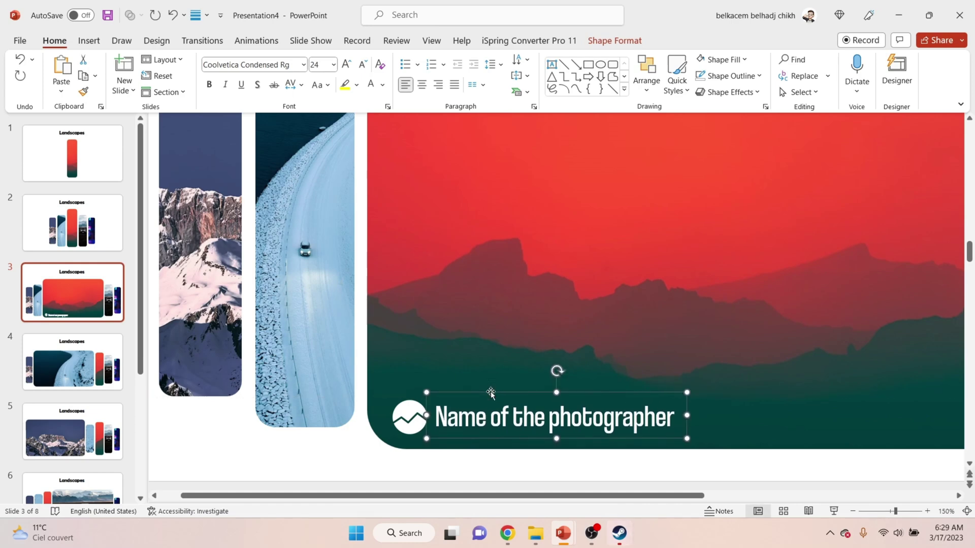
key("Down")
key("Down")
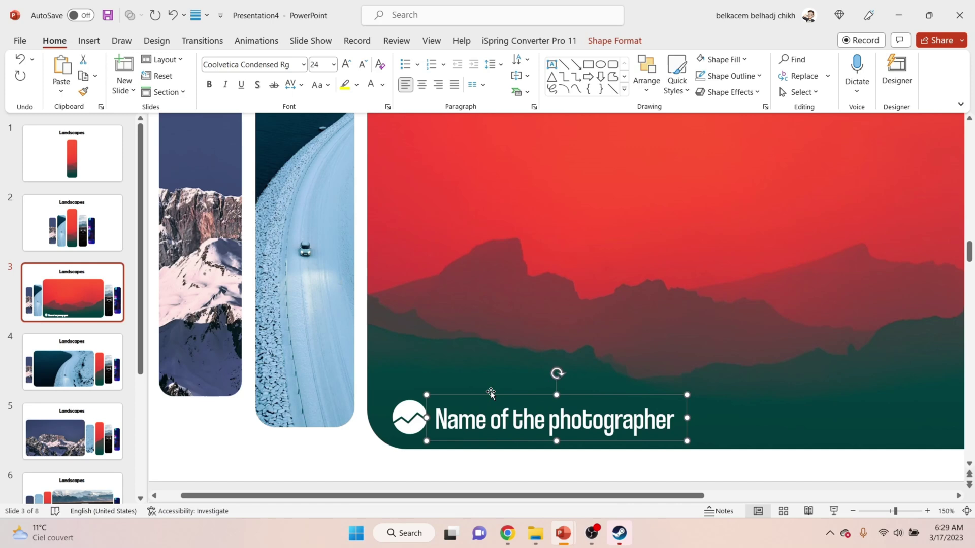
scroll(490, 392, "down", 8, "ctrl")
left_click(572, 484)
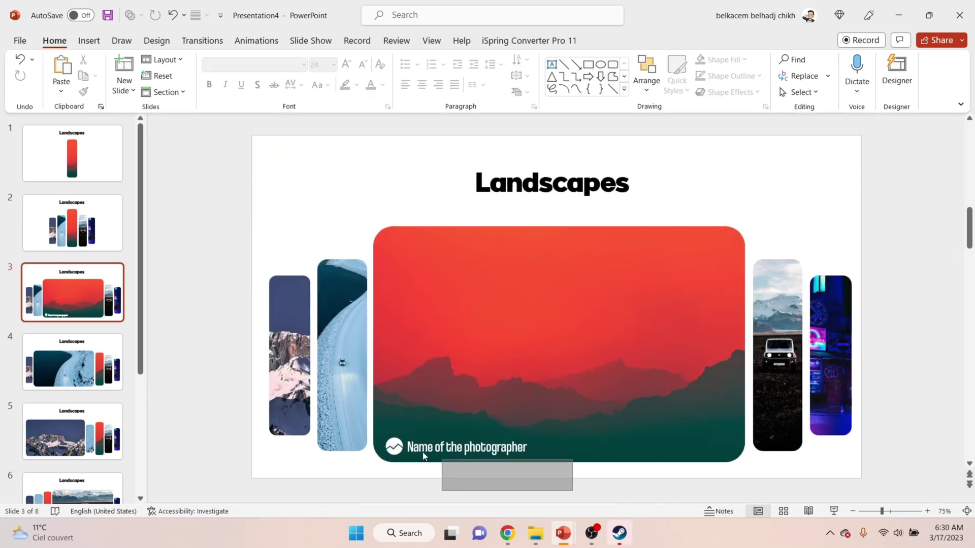
Step: Copy the round icon and photographer caption to slide 4, placing them in the road picture's lower-left corner
left_click_drag(424, 455, 353, 410)
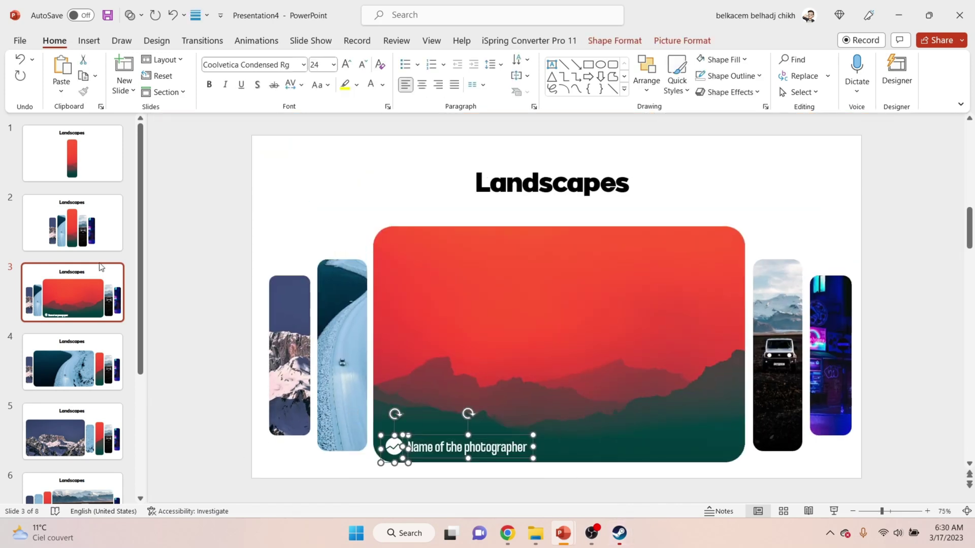
key("ctrl+c")
left_click(76, 362)
key("ctrl+v")
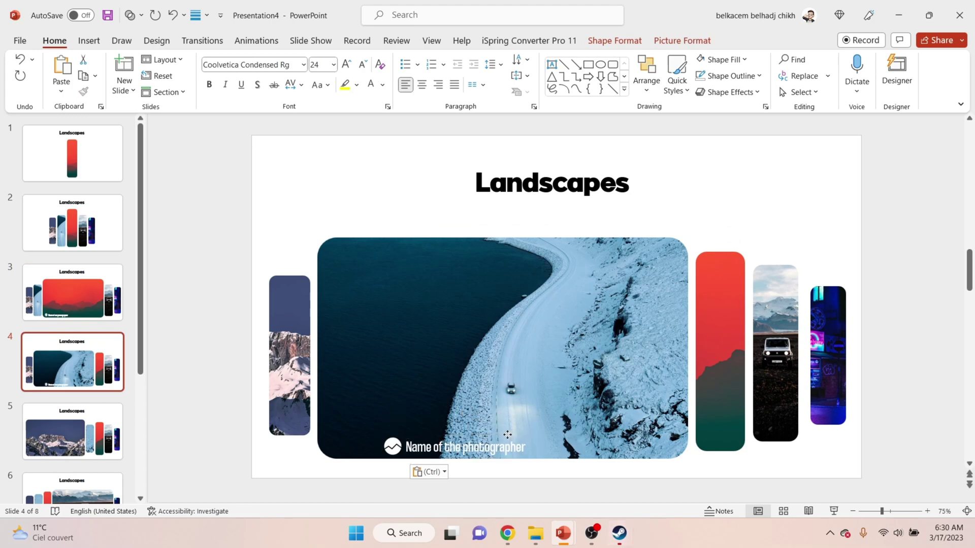
left_click_drag(507, 435, 460, 435)
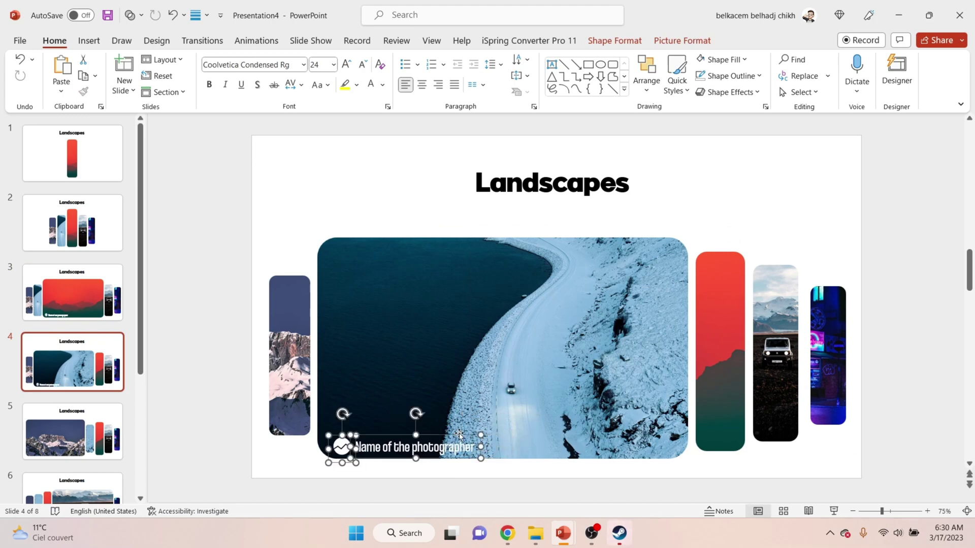
Step: Paste the icon and photographer caption onto slides 5, 6 and 7, in the lower-left corner of each expanded picture
key("Page_Down")
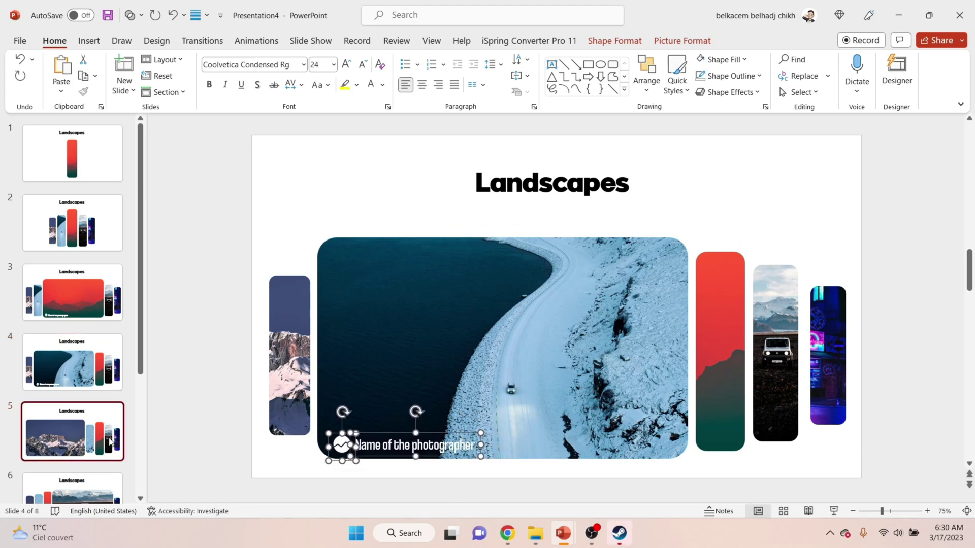
key("ctrl+v")
left_click_drag(458, 429, 606, 422)
key("Page_Down")
key("ctrl+v")
key("Page_Down")
key("ctrl+v")
left_click(96, 356)
scroll(96, 347, "up", 3)
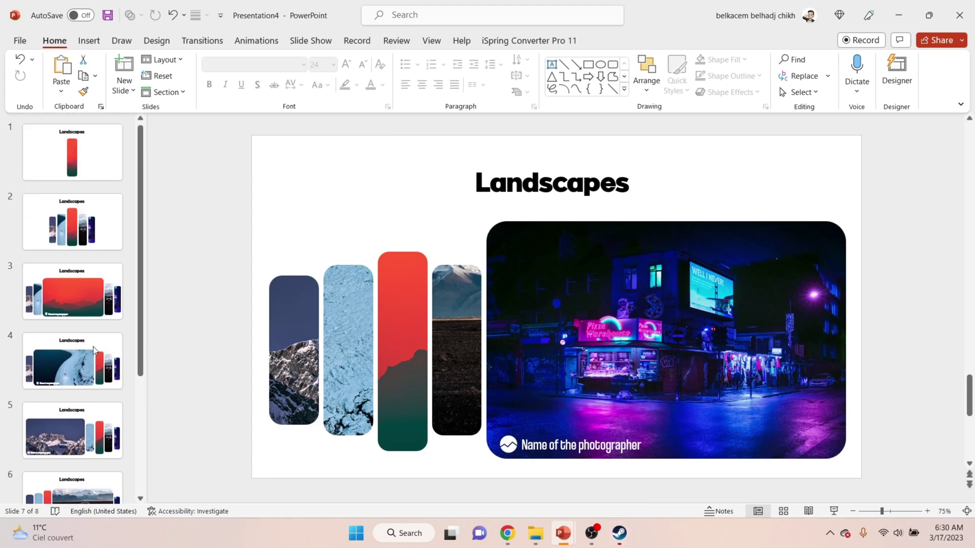
Step: Apply the Morph transition to slides 2 through 8 with a duration of 0.75 seconds
left_click(65, 227)
key("shift+End")
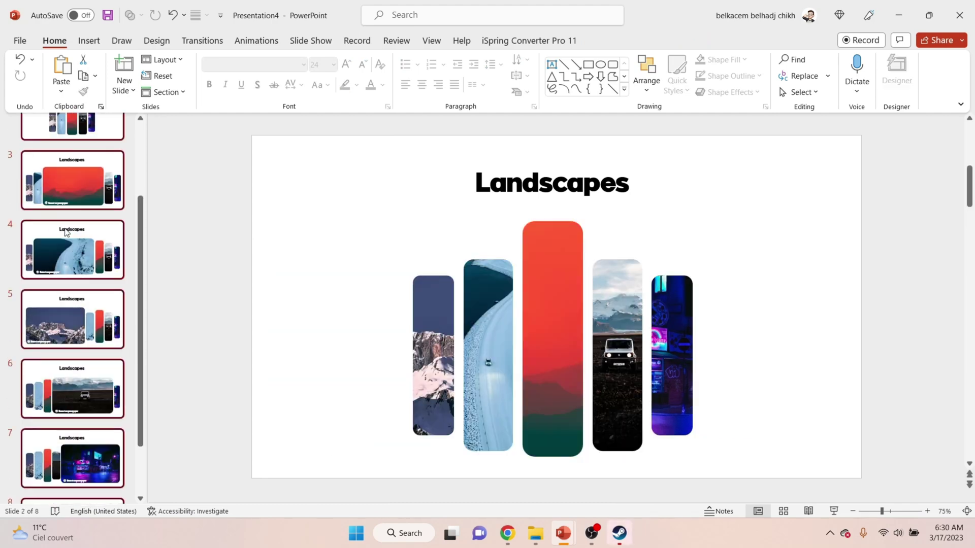
left_click(205, 42)
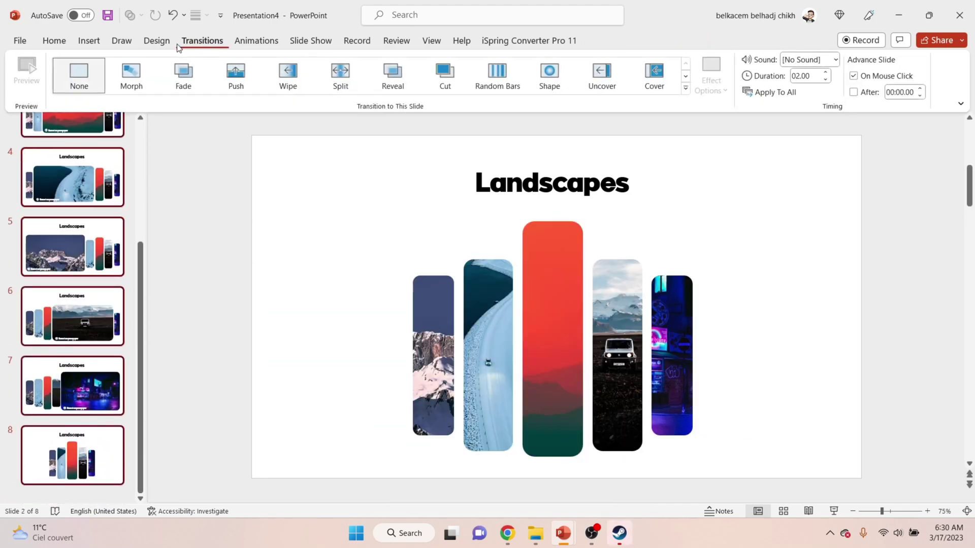
left_click(134, 81)
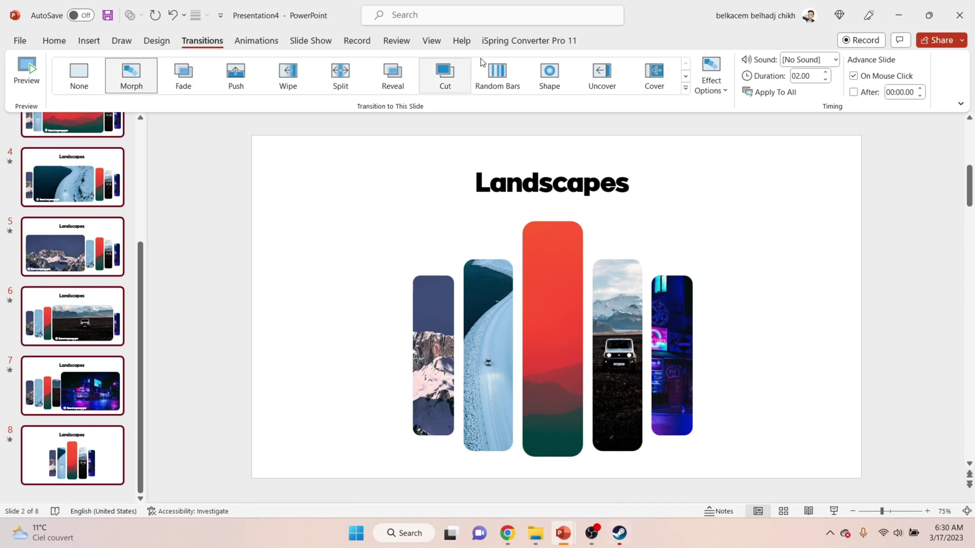
left_click(825, 80)
left_click(826, 79)
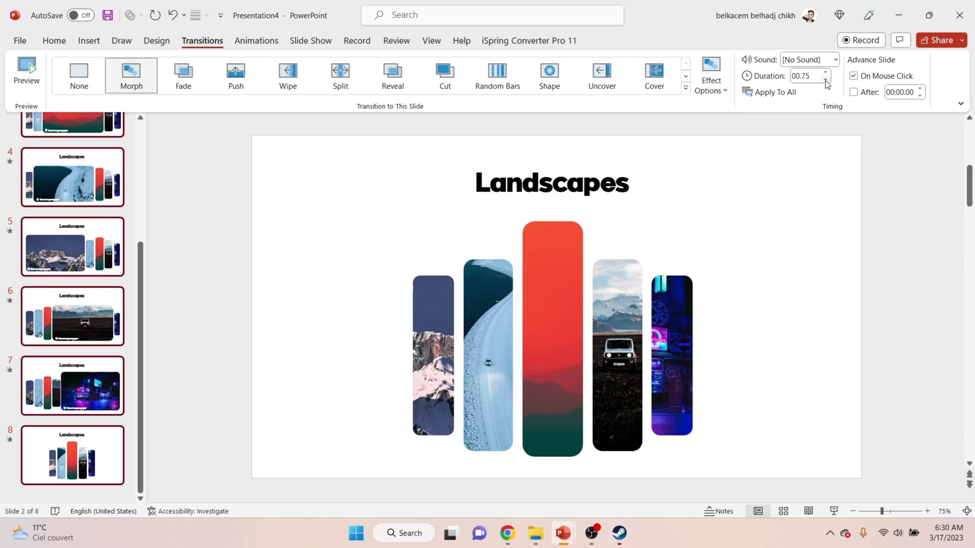